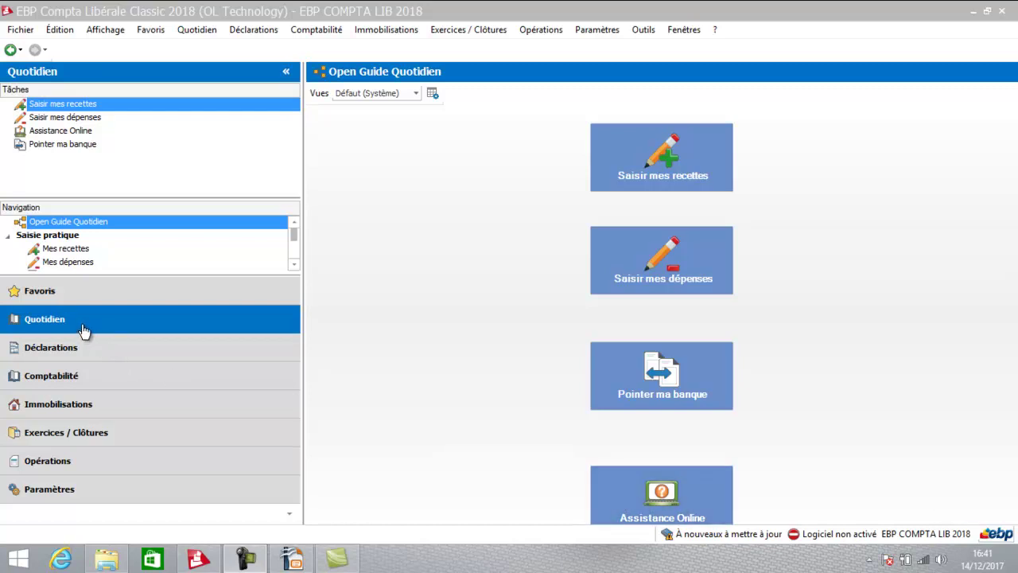
Step: Open the list of bank statements (Relevés bancaires) under Rapprochement bancaire
left_click(294, 264)
left_click(294, 264)
left_click(294, 264)
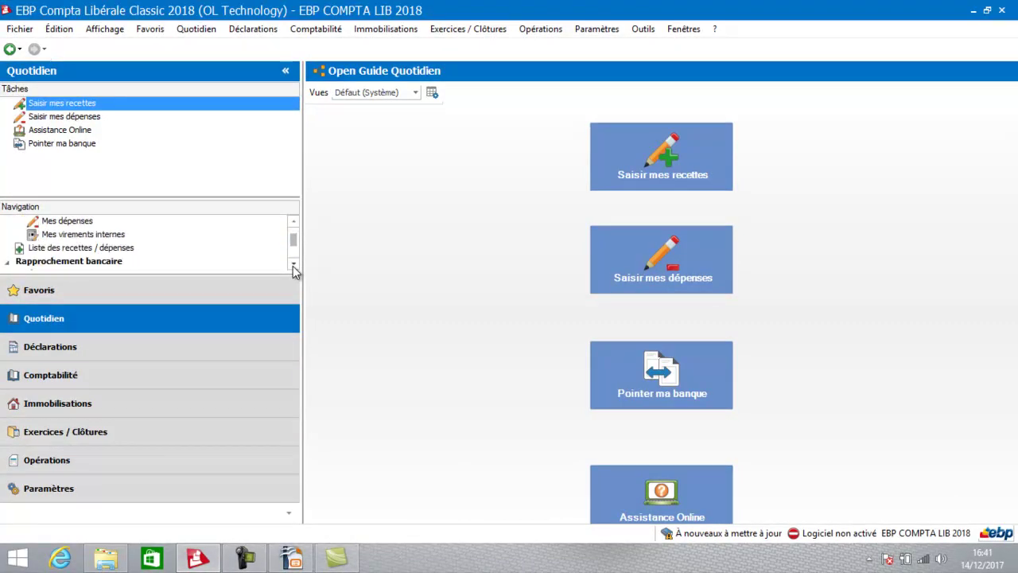
left_click(293, 264)
left_click(294, 264)
left_click(294, 264)
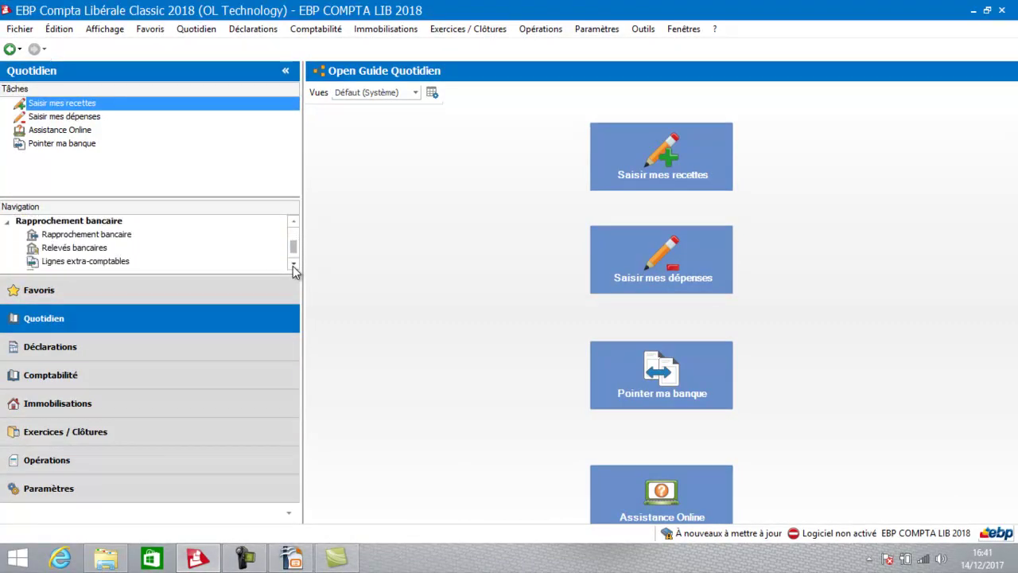
left_click(113, 248)
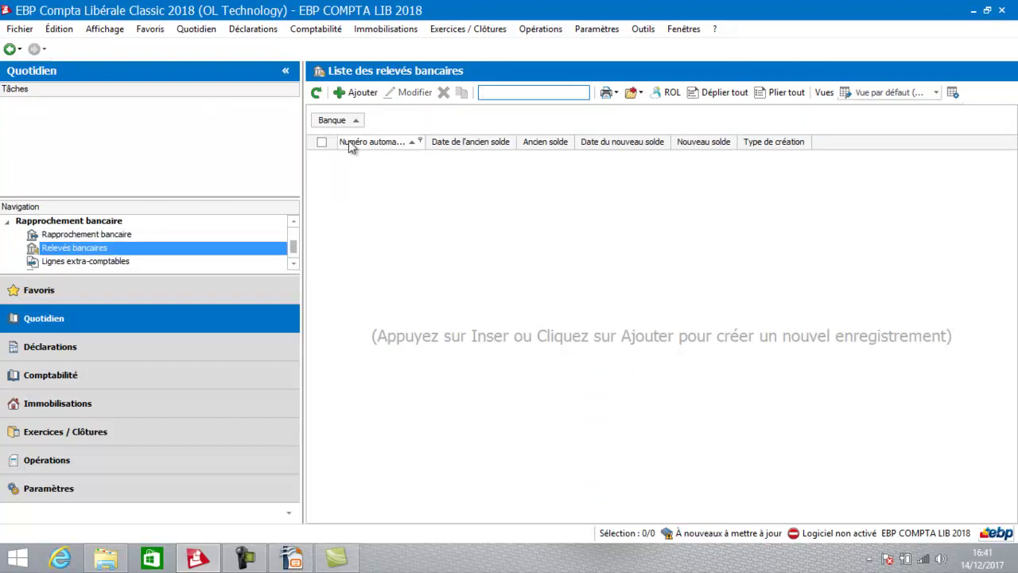
Step: Create a new bank statement and choose BNP as its bank
left_click(355, 96)
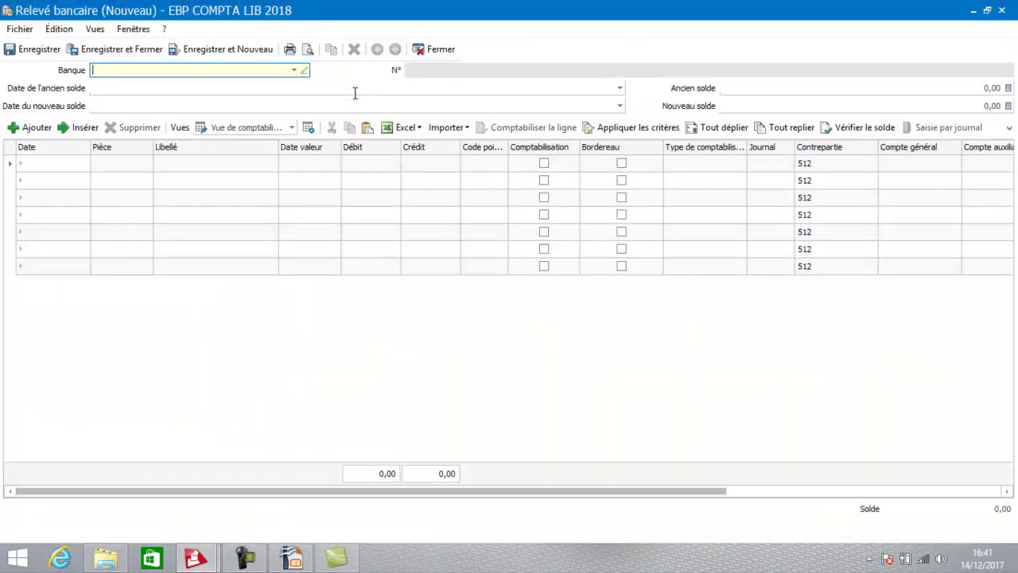
left_click(294, 71)
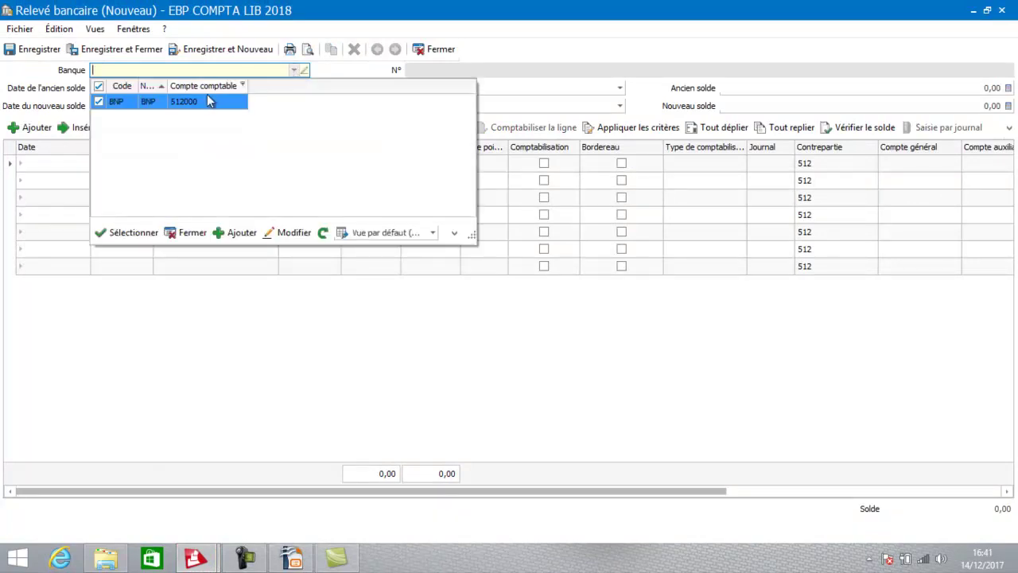
left_click(168, 107)
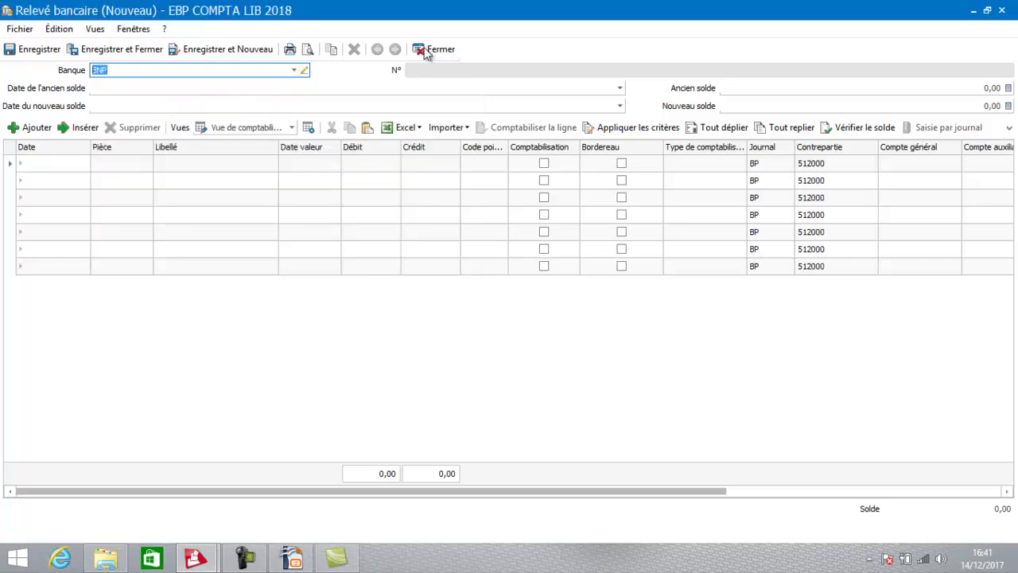
Step: Set the statement's old balance date to 01/11/2017 and the old balance to 6000
left_click(620, 89)
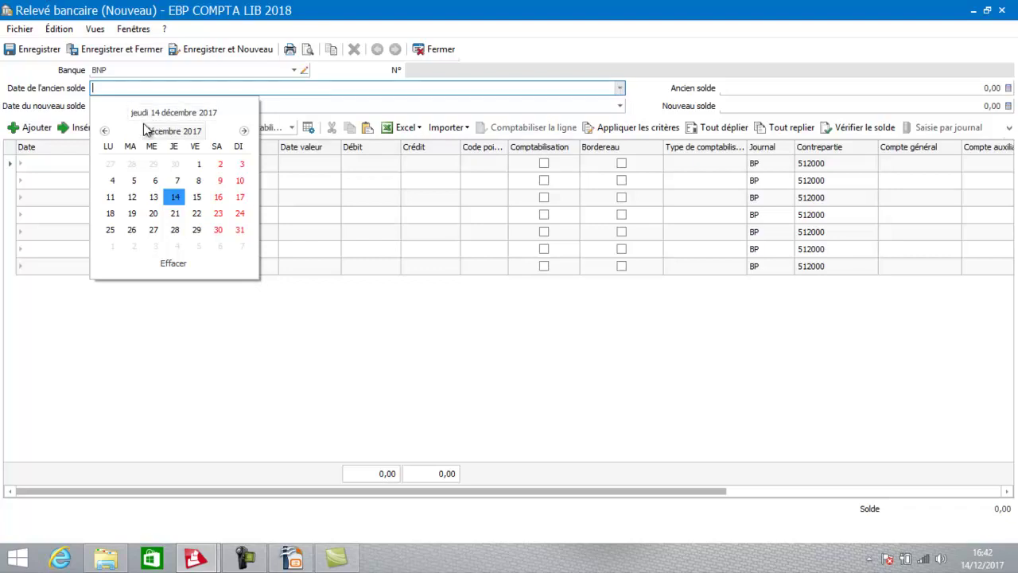
left_click(170, 133)
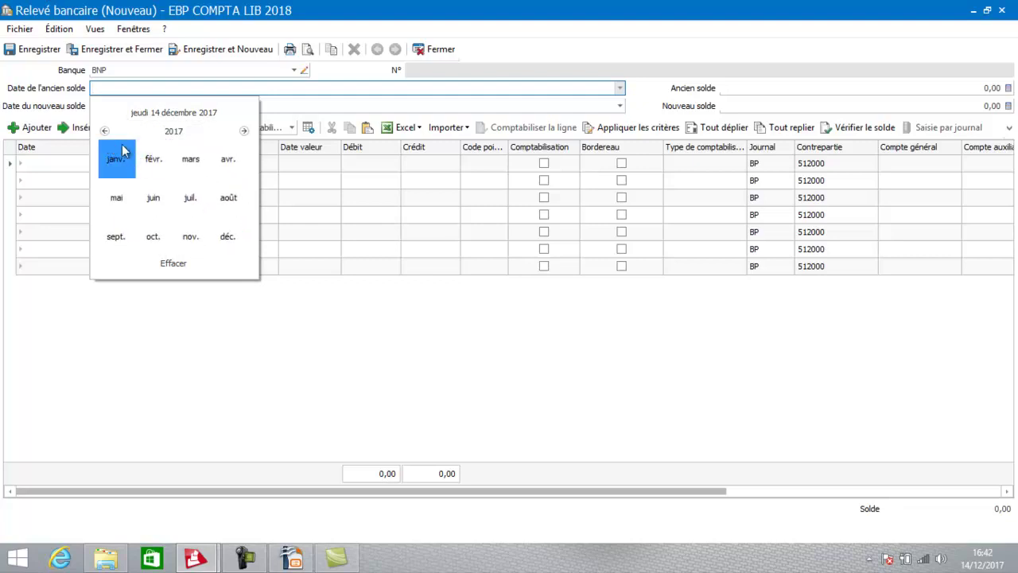
left_click(191, 236)
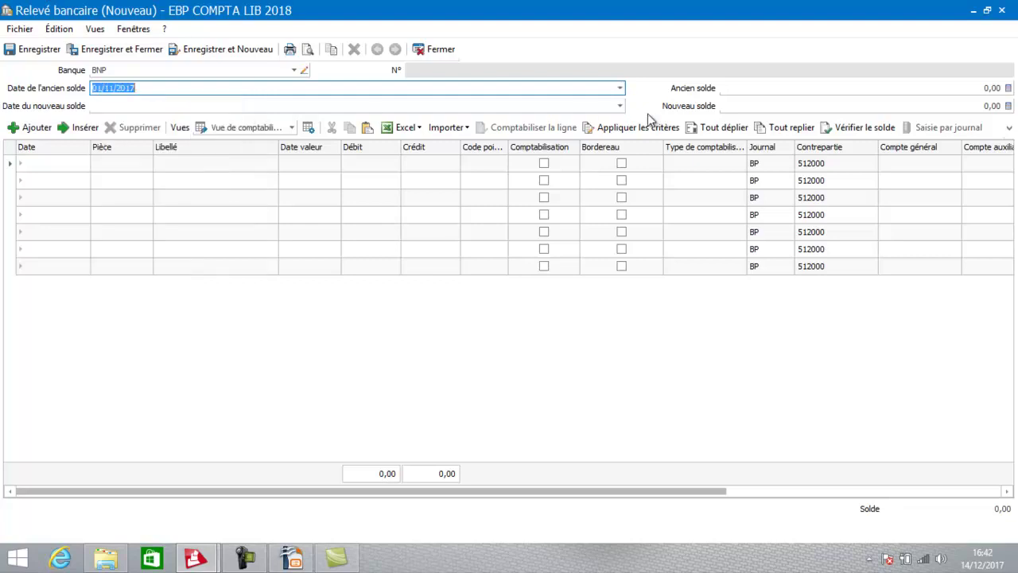
left_click(971, 88)
left_click_drag(971, 88, 1016, 93)
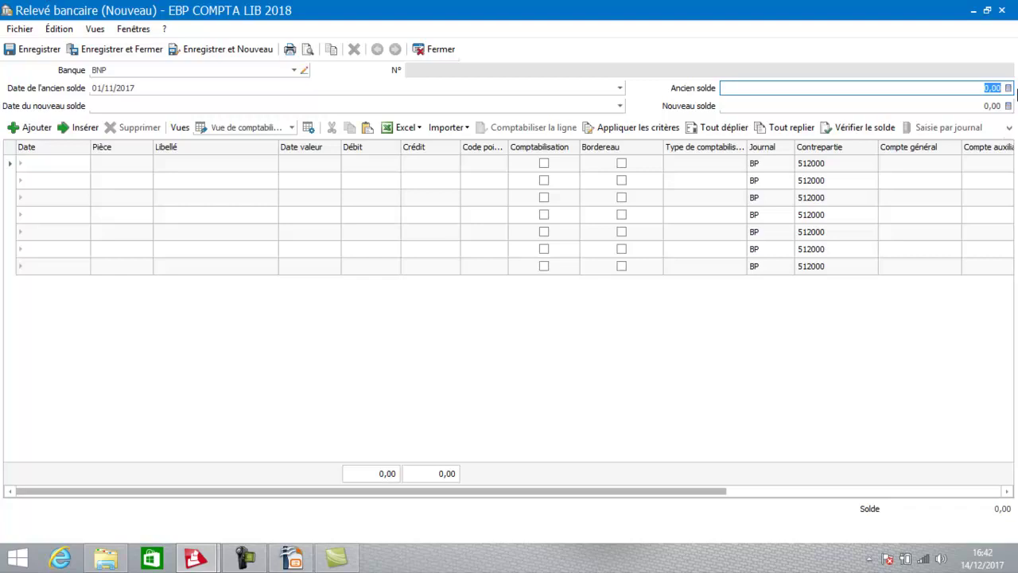
key("BackSpace")
type("6000")
key("Tab")
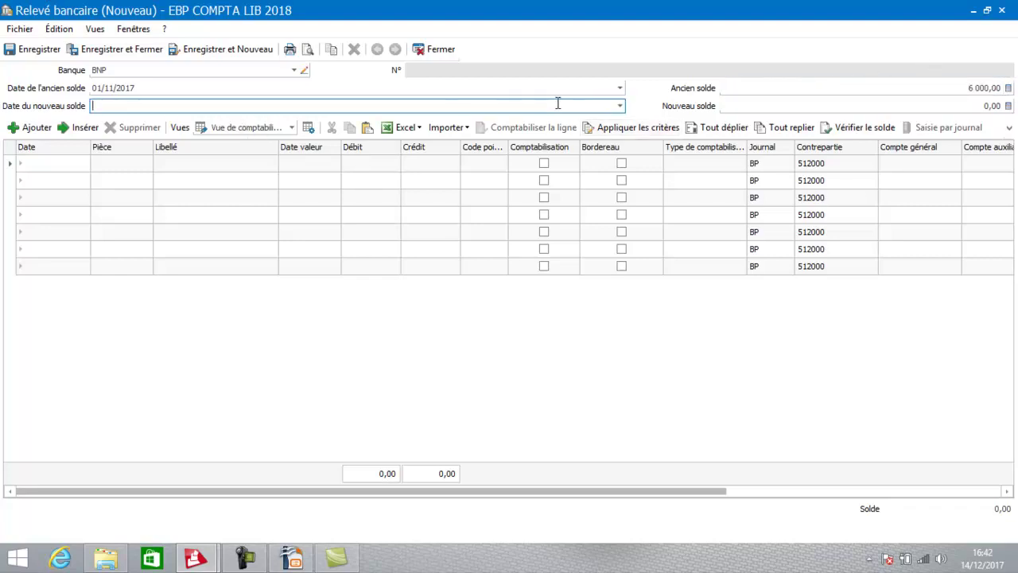
Step: Set the statement's new balance date to 01/12/2017 and the new balance to 10000
left_click(619, 107)
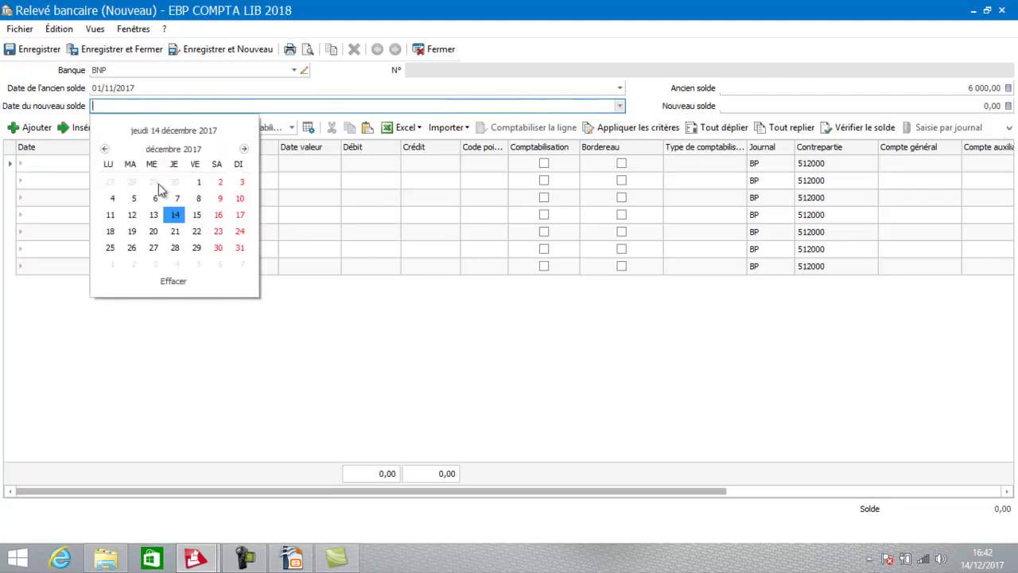
left_click(198, 182)
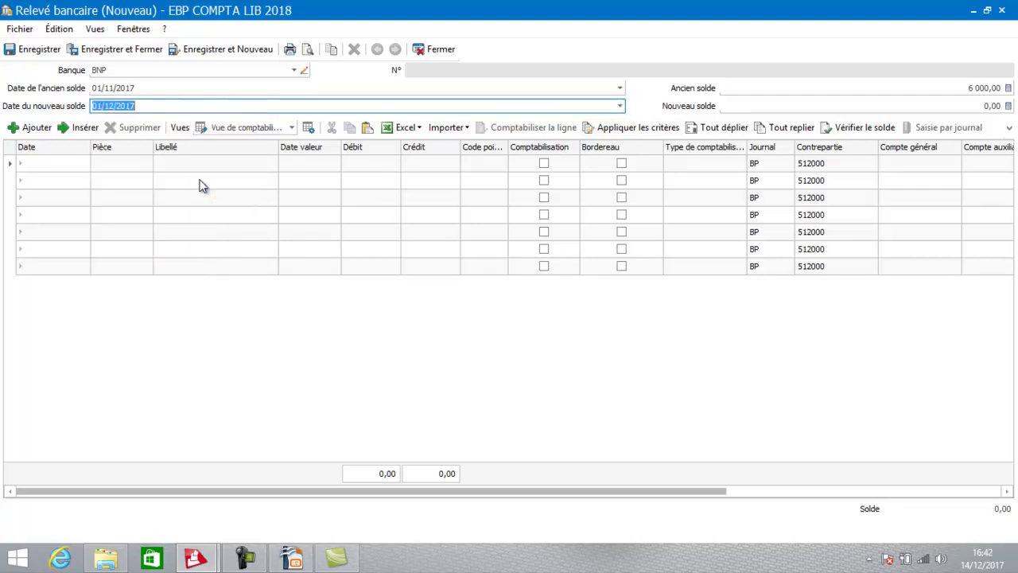
left_click(963, 104)
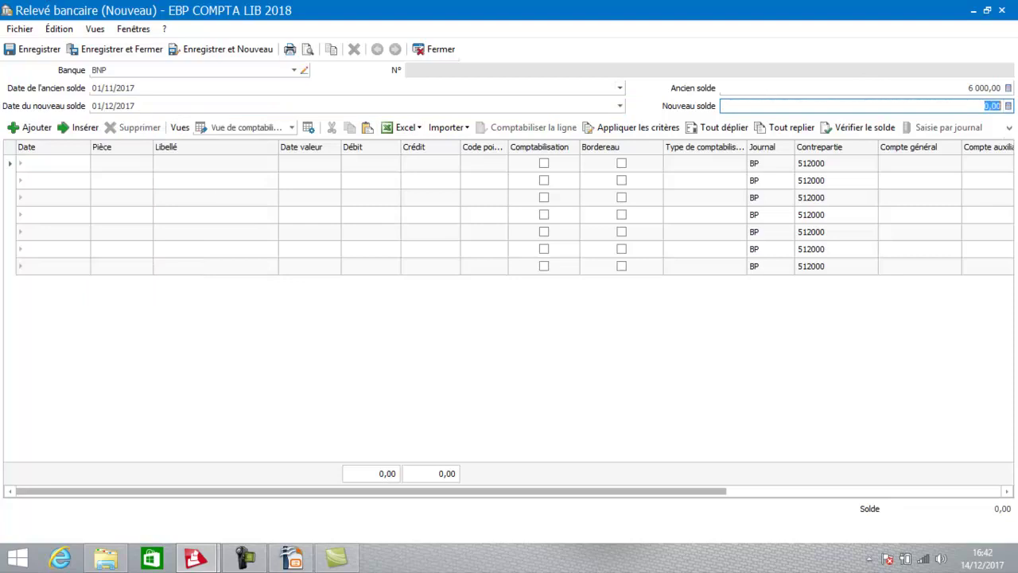
type("10000")
key("Tab")
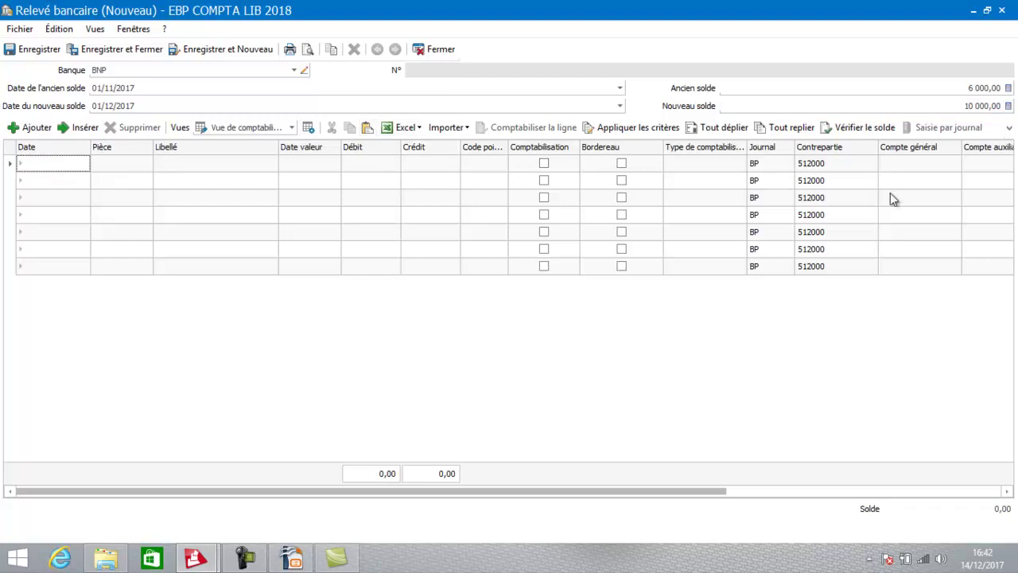
Step: Date the first statement line 01/12/2017 and give it document number (Pièce) 3
left_click(82, 168)
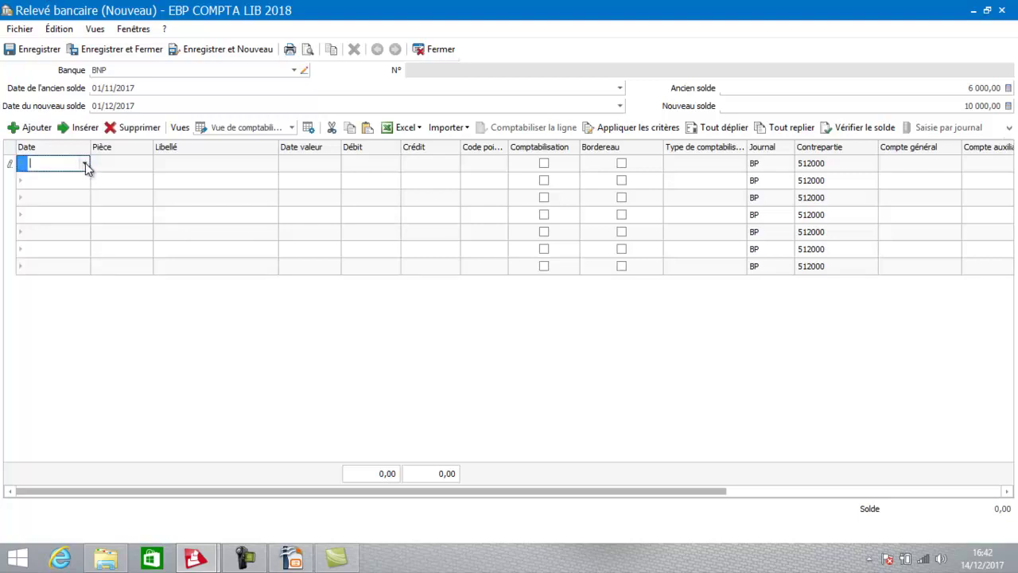
left_click(84, 164)
left_click(135, 244)
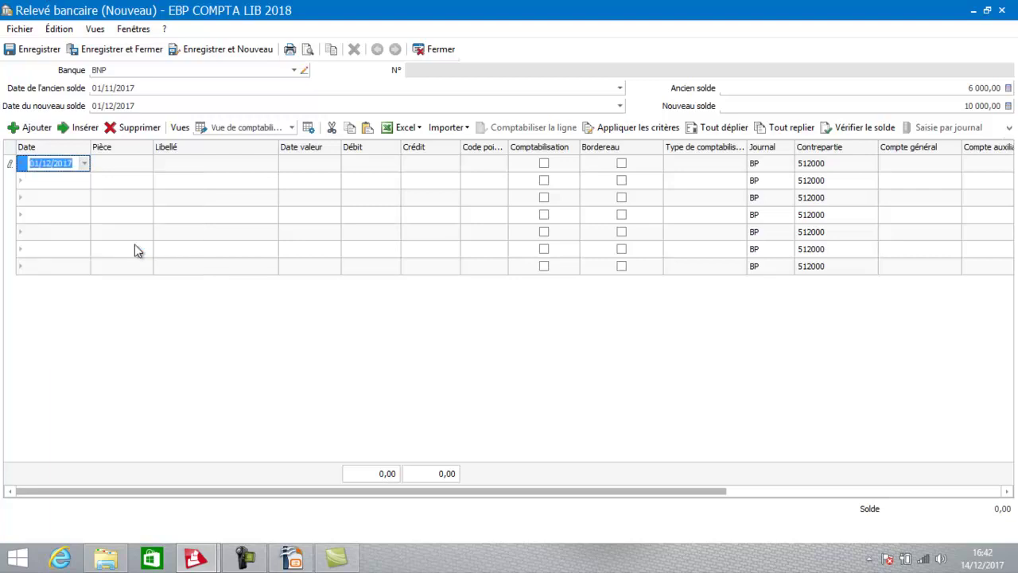
left_click(129, 170)
left_click(128, 169)
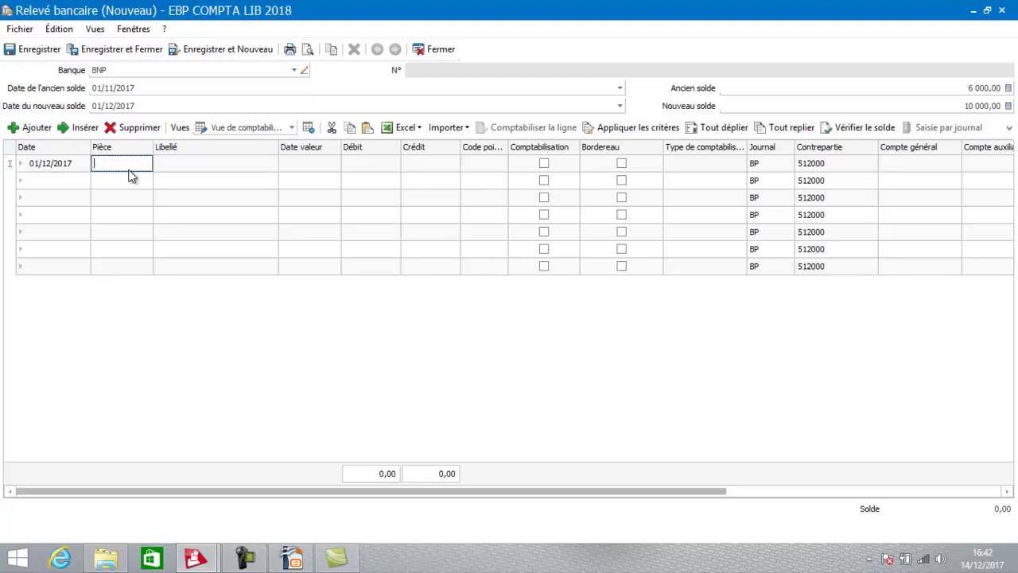
type("3")
key("Tab")
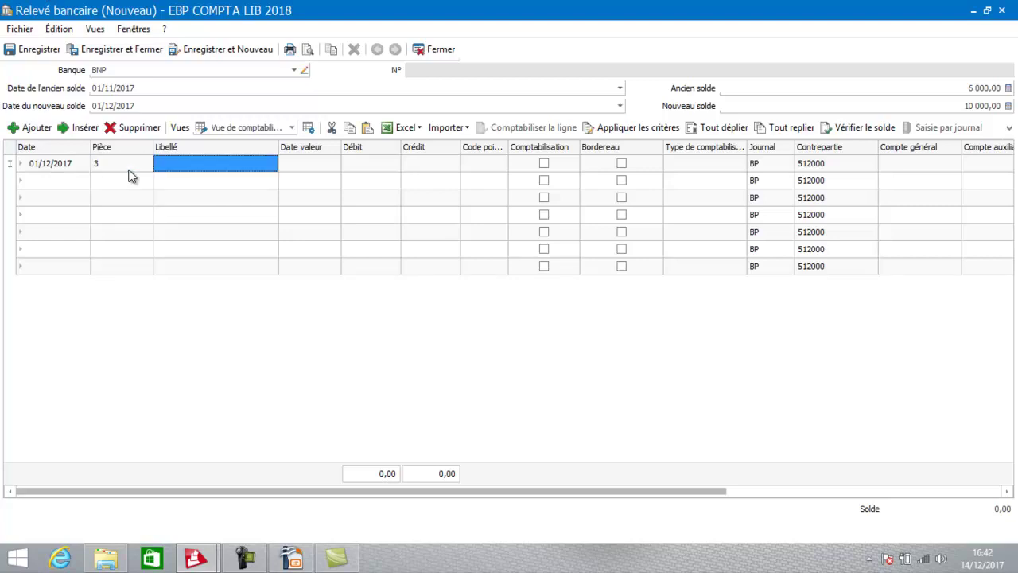
Step: Label the first line "service bancaire" and set its value date to 04/12/2017
left_click(201, 162)
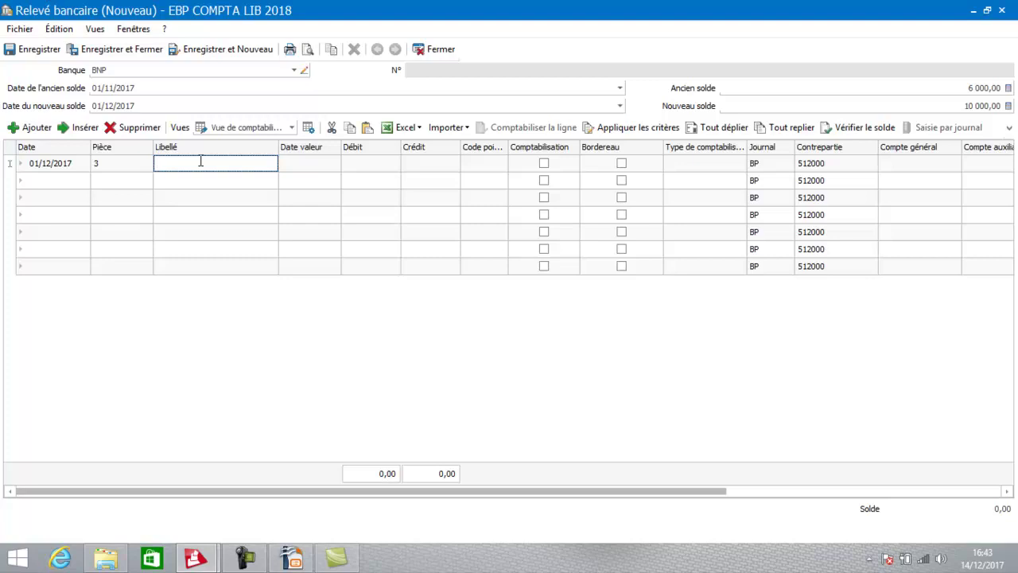
type("service bancaire")
key("Tab")
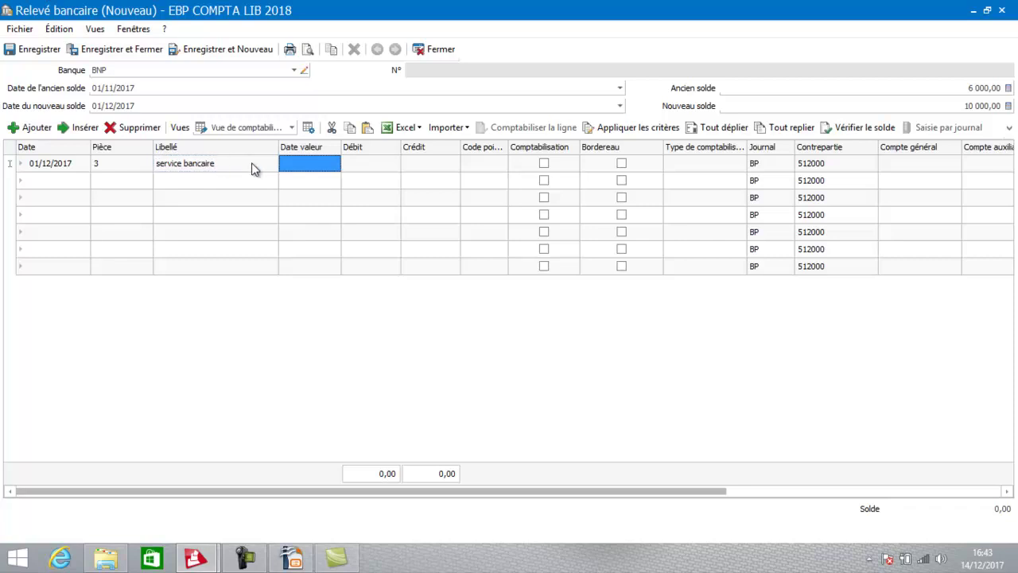
left_click(334, 165)
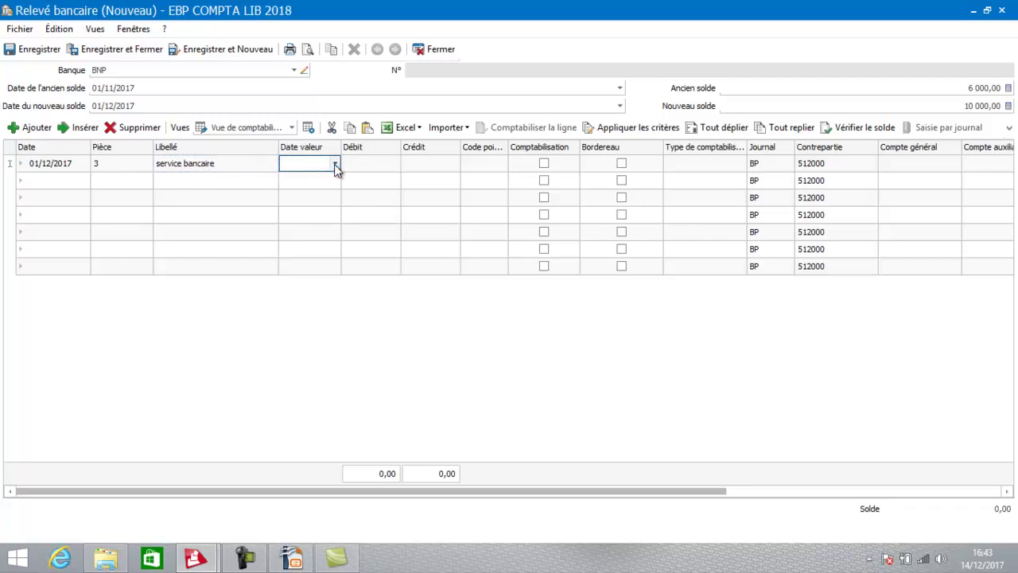
left_click(334, 164)
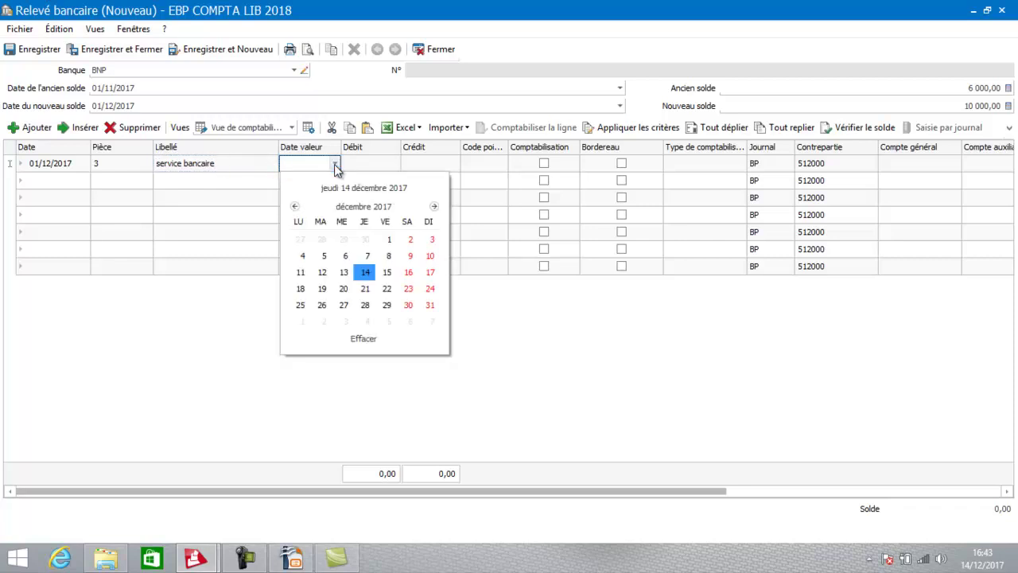
left_click(303, 256)
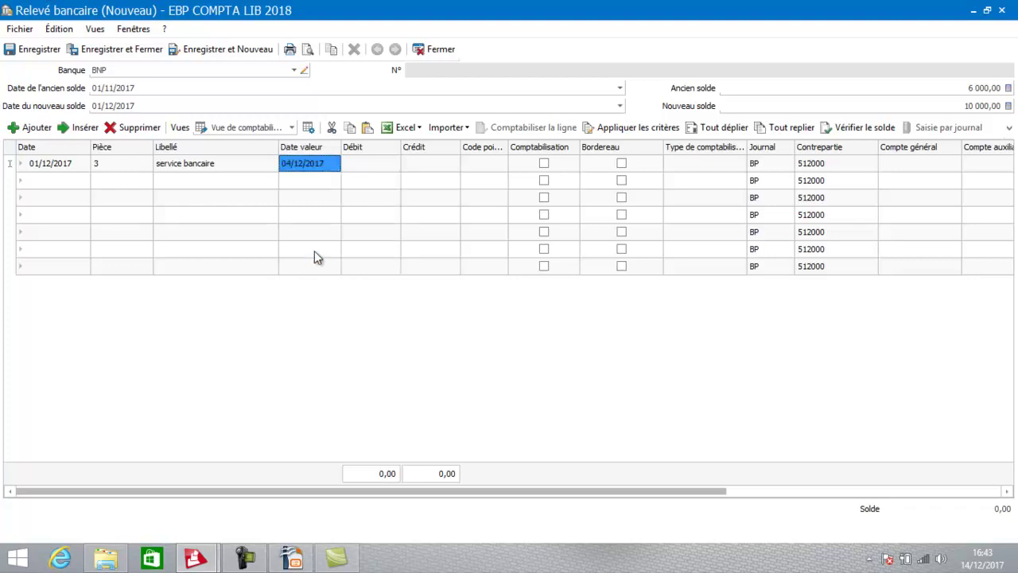
Step: Enter a debit of 2 on the "service bancaire" line
left_click(382, 167)
left_click(381, 163)
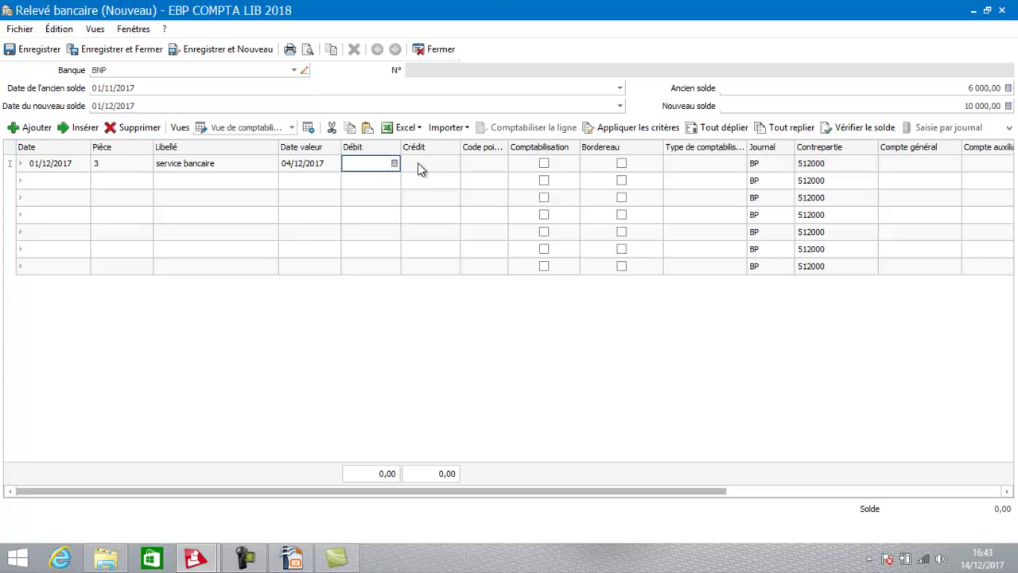
type("2")
key("Tab")
key("Tab")
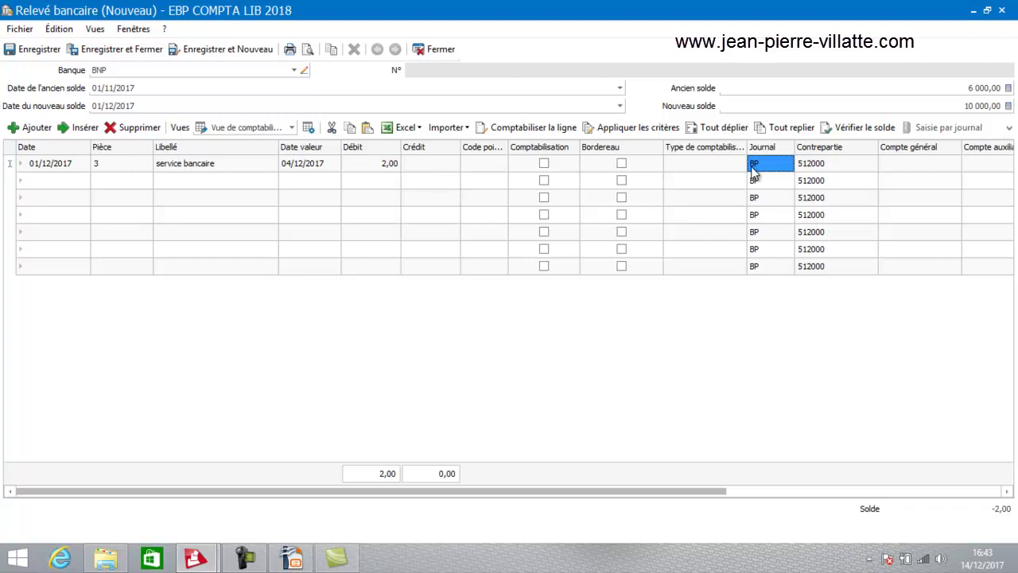
Step: Create general account 627000 from the line's general account field, enter its title, and save it so the line uses it
left_click(918, 168)
left_click(919, 165)
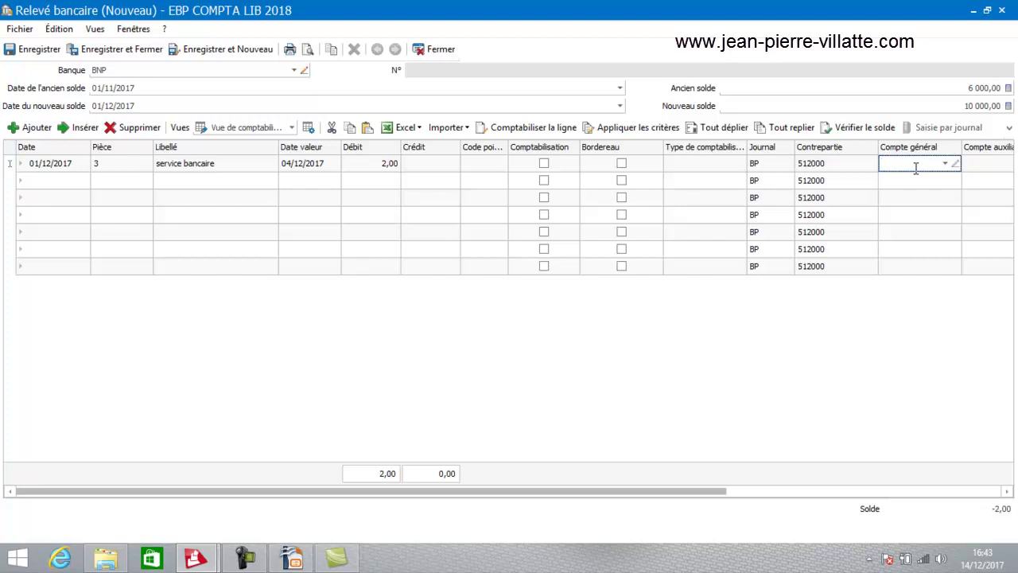
type("627")
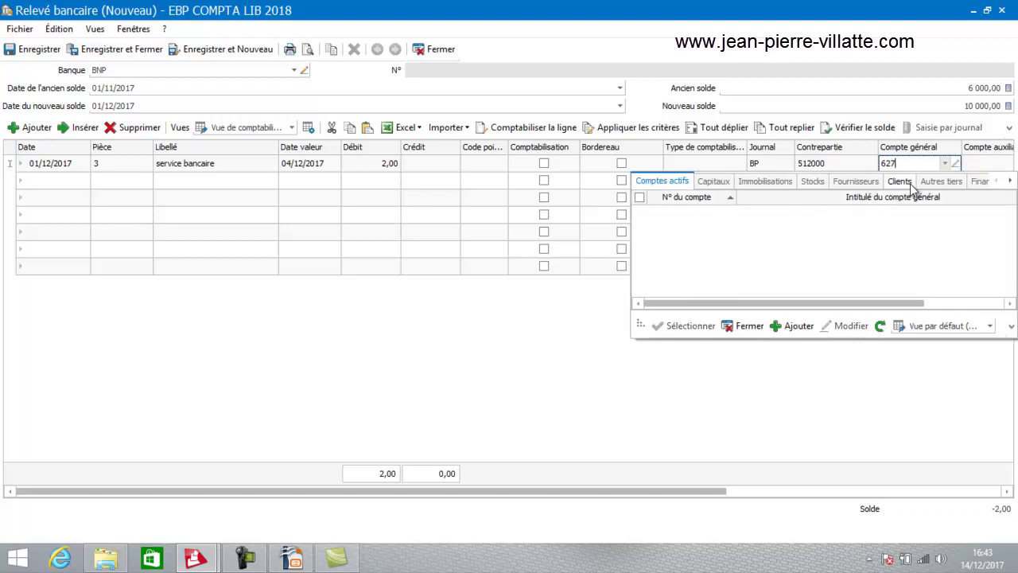
left_click(793, 327)
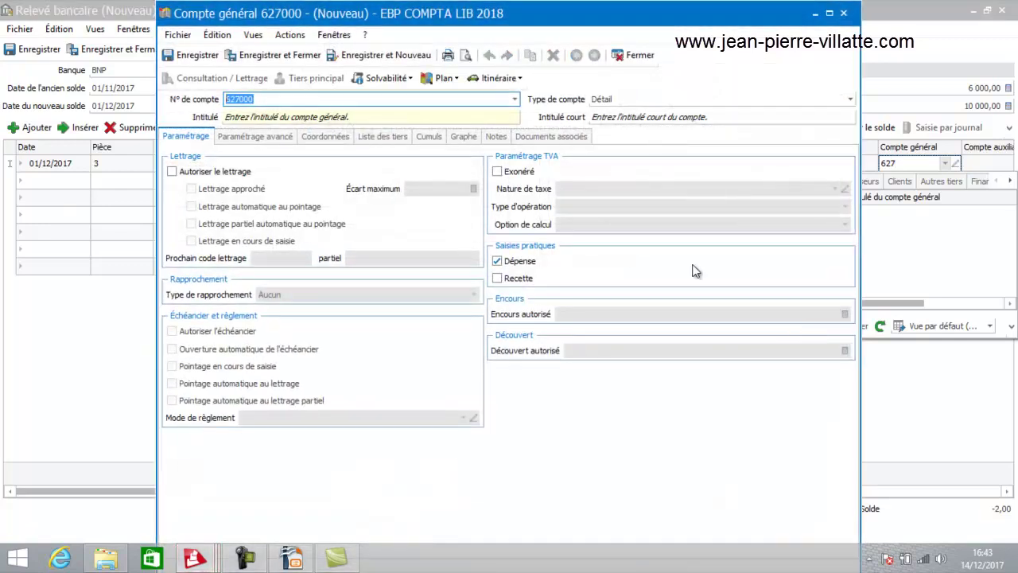
left_click(436, 113)
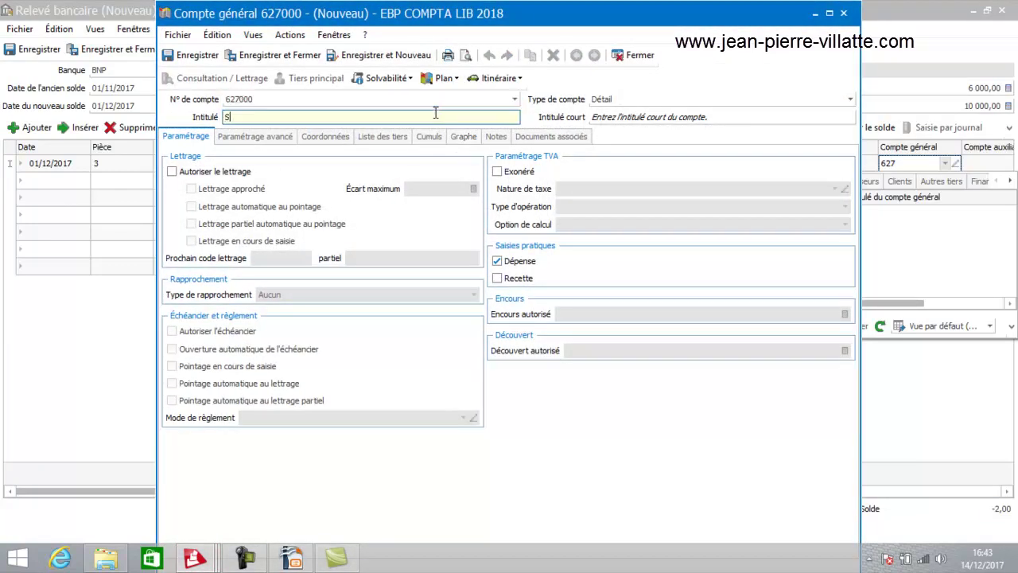
left_click(272, 55)
Step: Search for 44566 in the line's TVA field and select account 4456610, TVA déductible 20% Débits
left_click(908, 164)
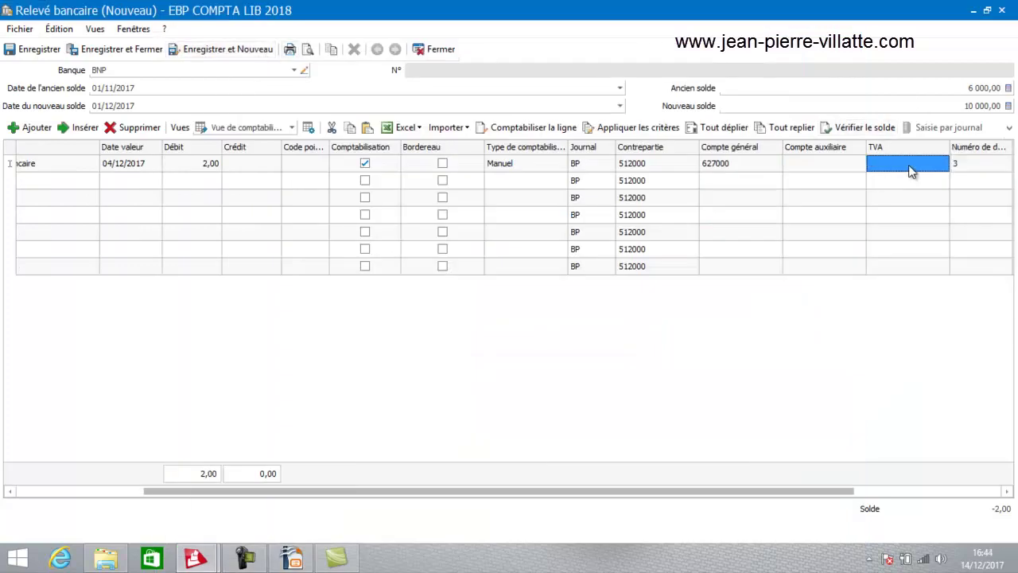
left_click(934, 163)
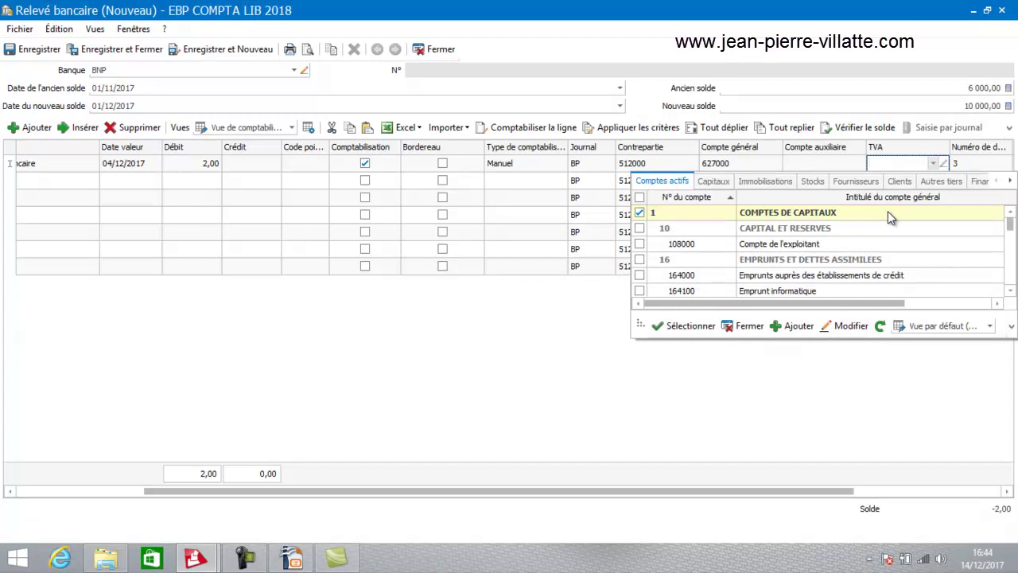
type("1")
key("BackSpace")
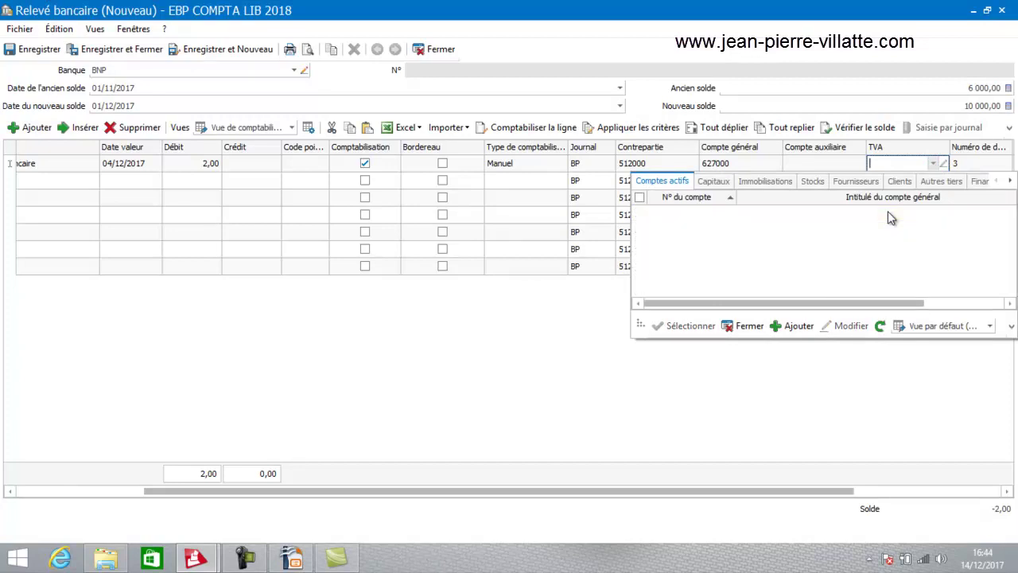
type("44566")
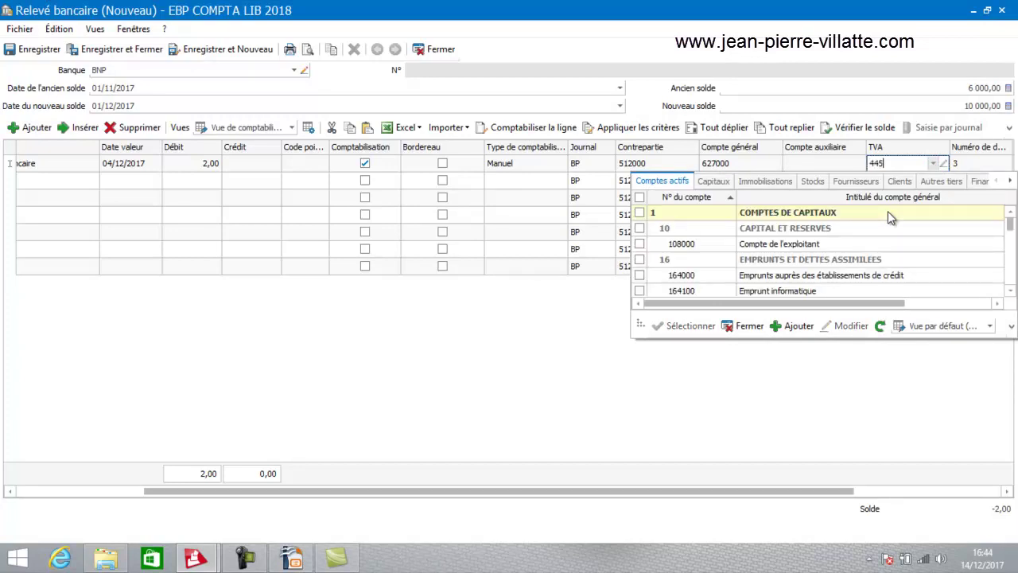
double_click(854, 228)
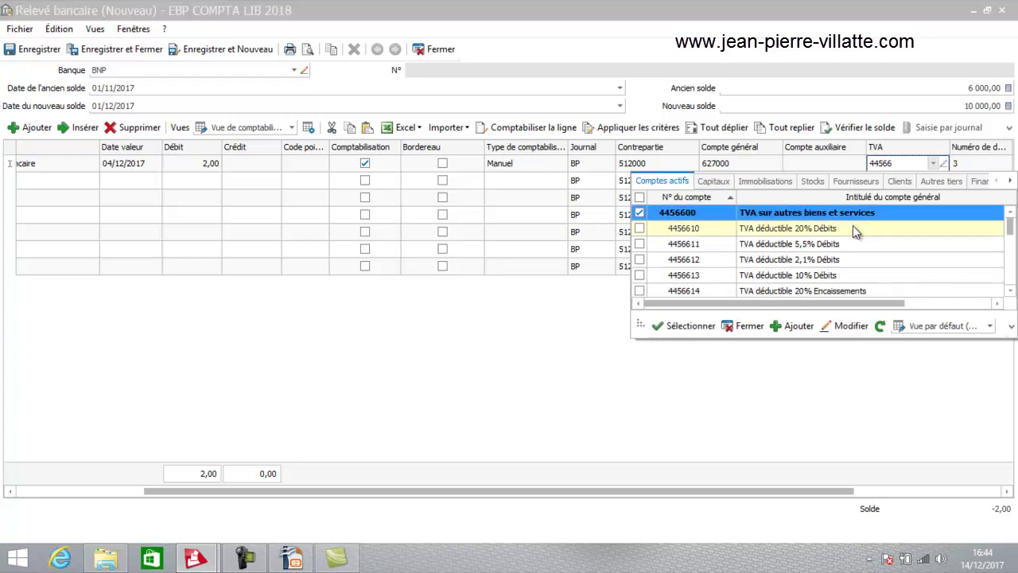
Step: Start a second statement line dated 05/12/2017 with piece number 4
key("Tab")
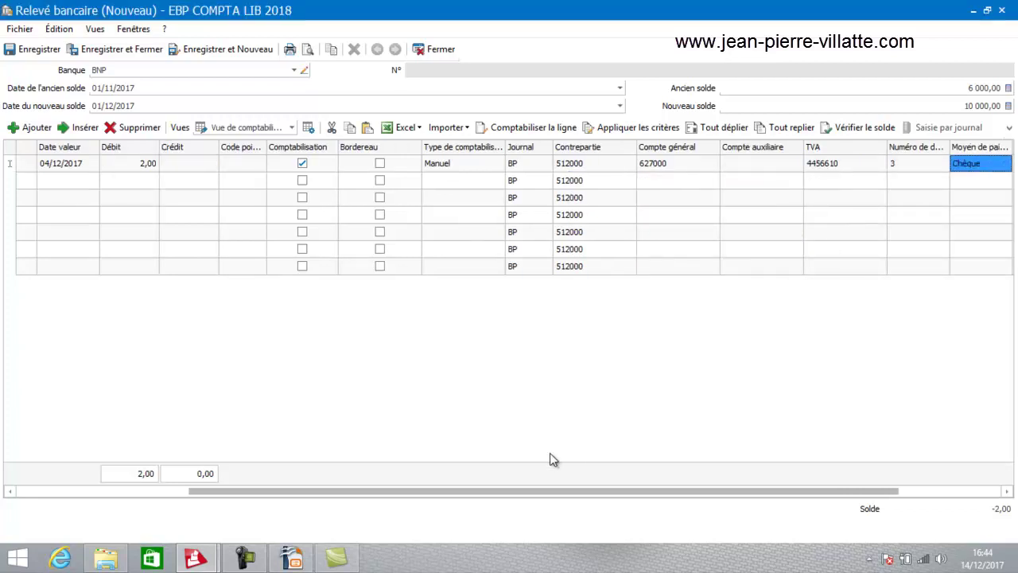
left_click_drag(545, 491, 254, 460)
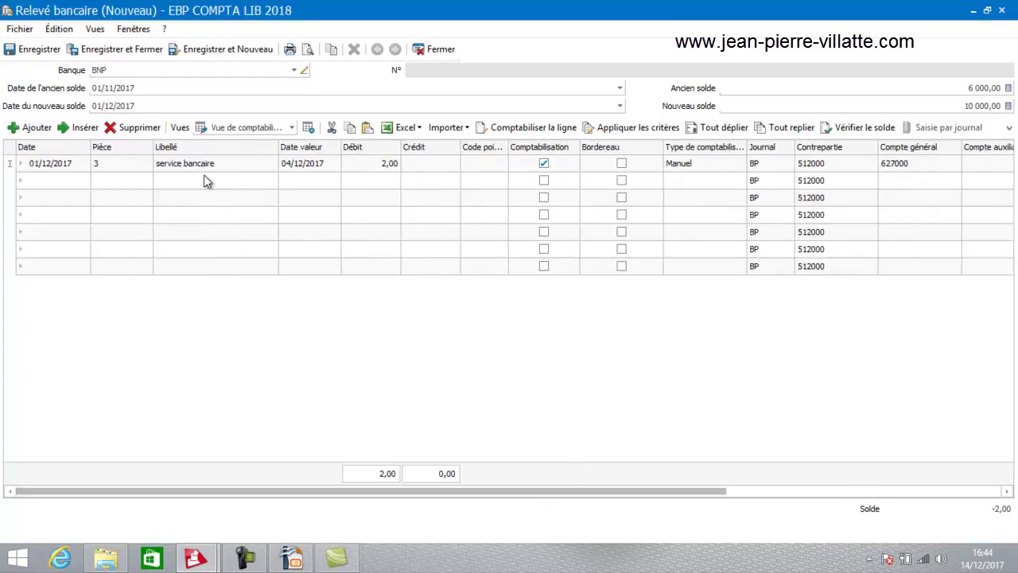
left_click(60, 181)
left_click(72, 181)
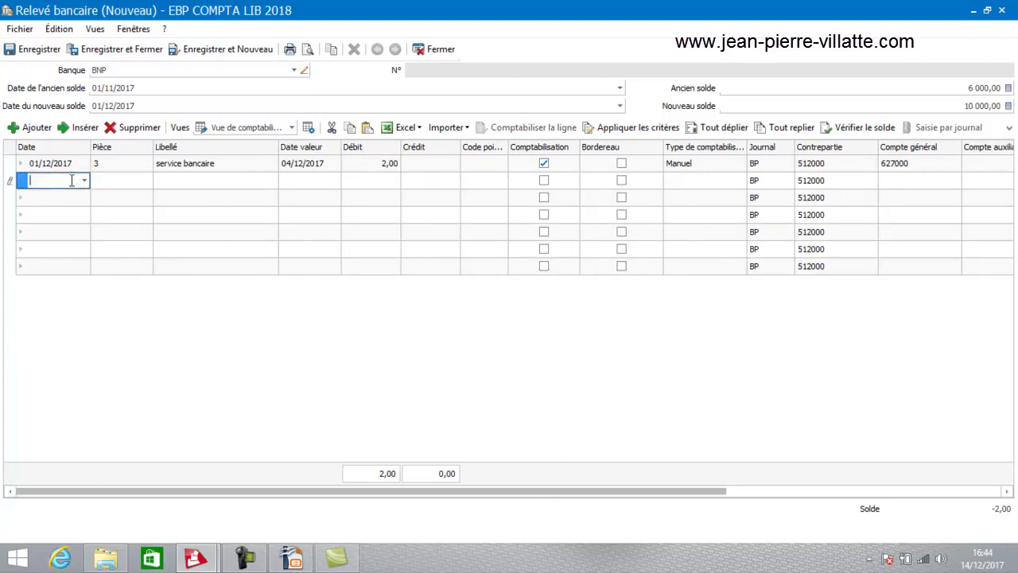
left_click(85, 182)
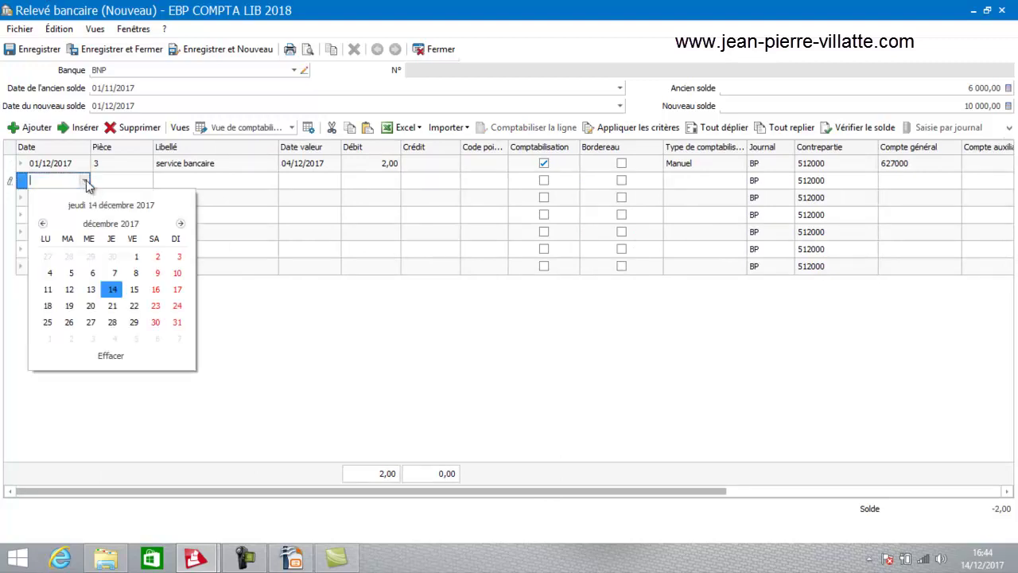
left_click(71, 272)
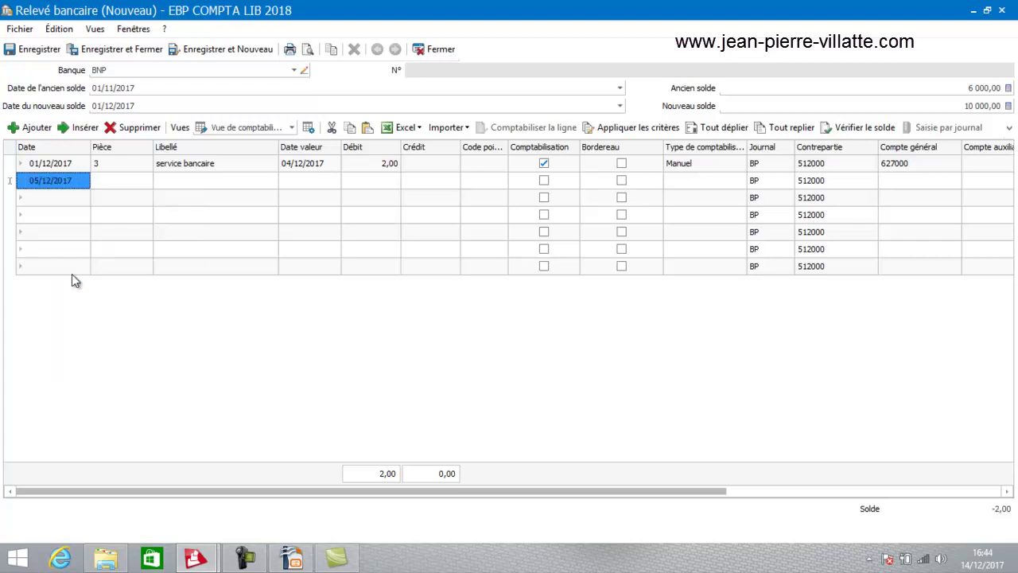
key("Tab")
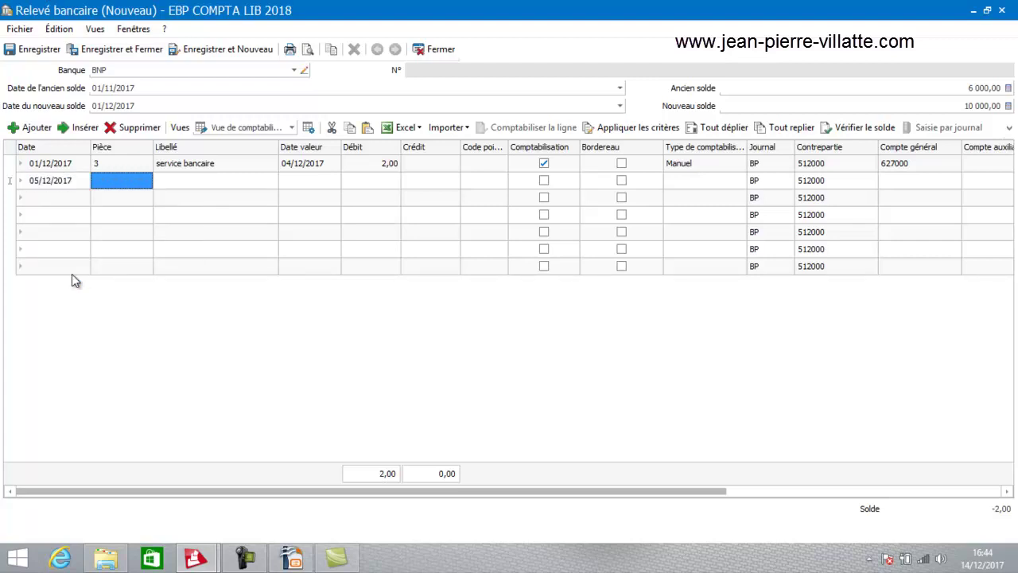
type("4")
key("Tab")
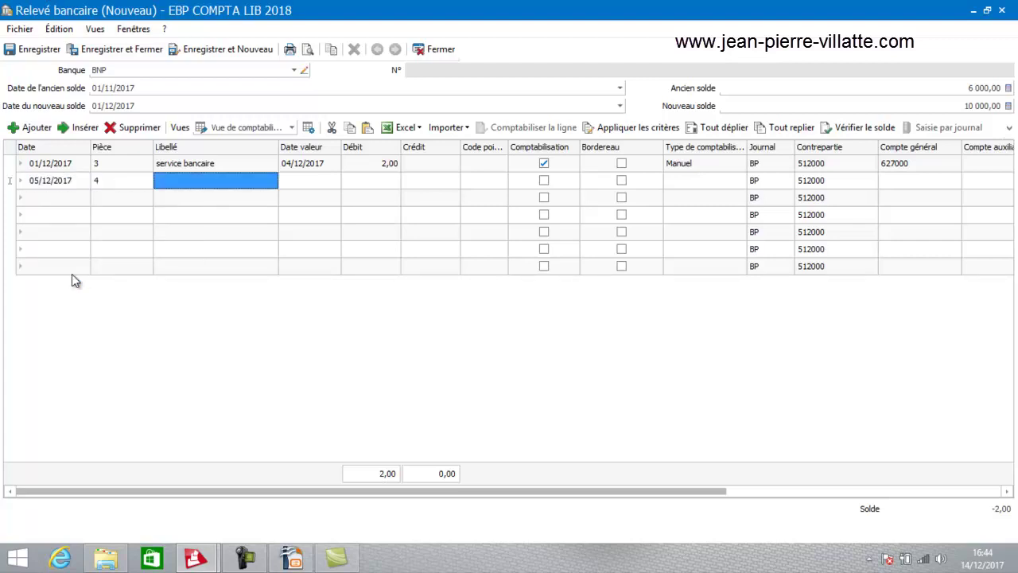
Step: Label the second line "Telephone" and set its value date to 06/12/2017
type("Telep")
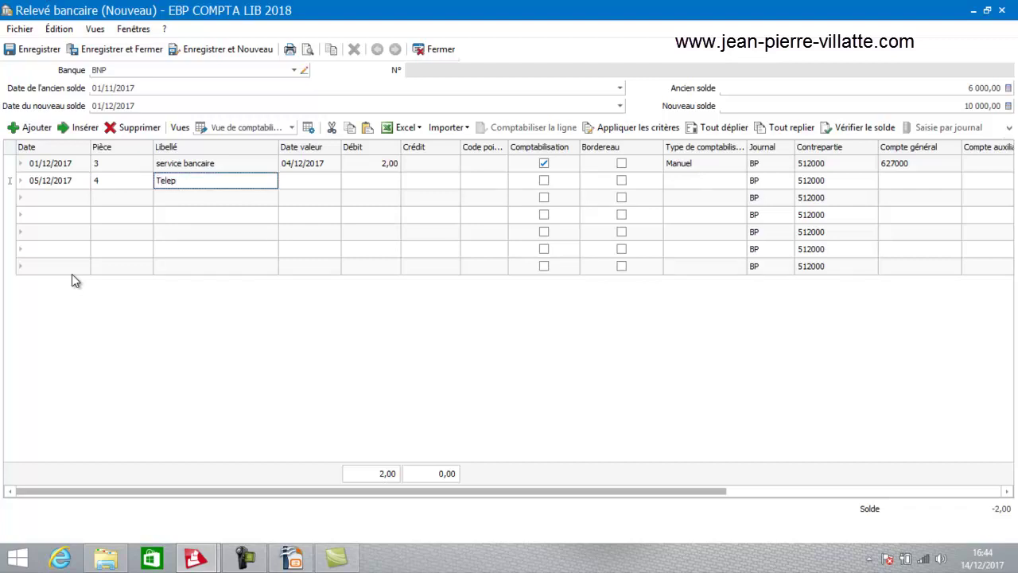
type("hone")
key("Tab")
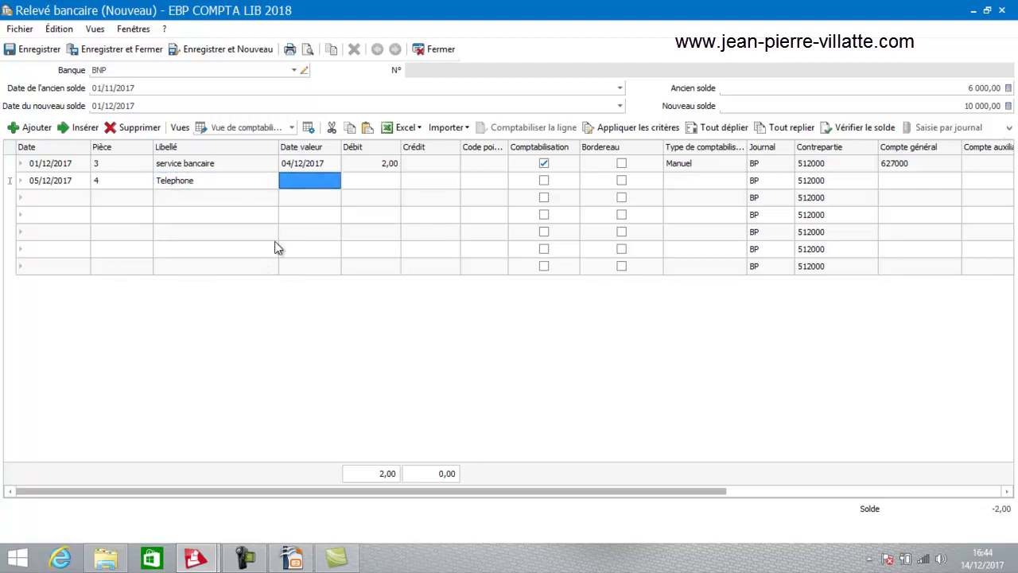
left_click(308, 183)
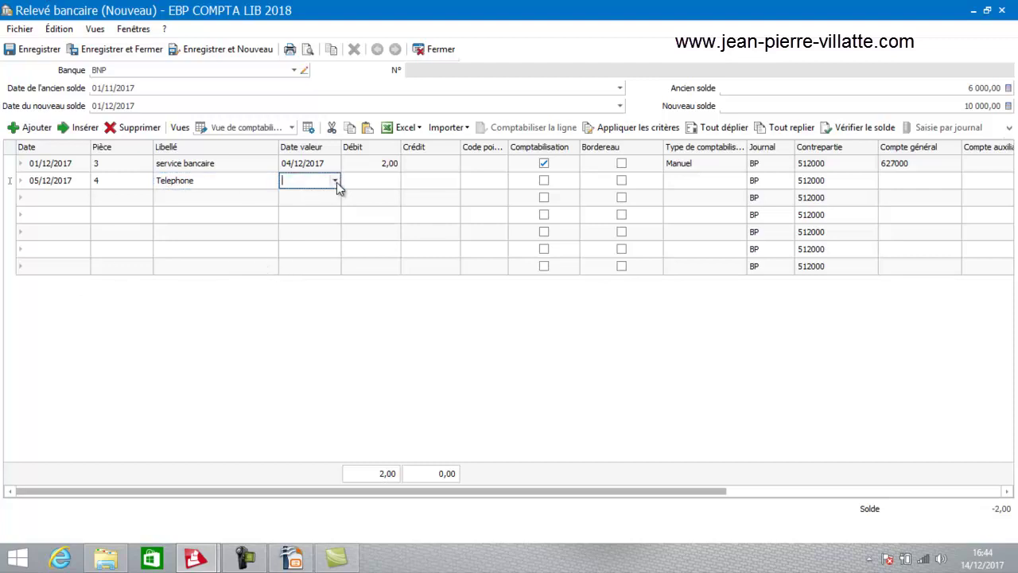
left_click(335, 180)
left_click(345, 273)
key("Tab")
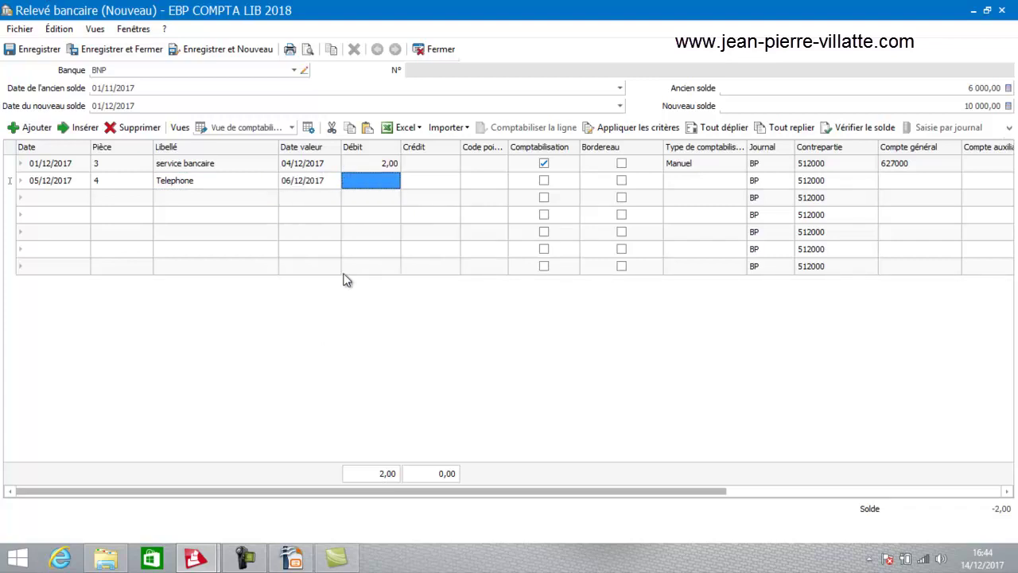
Step: Enter a debit of 70 on the "Telephone" line
type("70")
key("Tab")
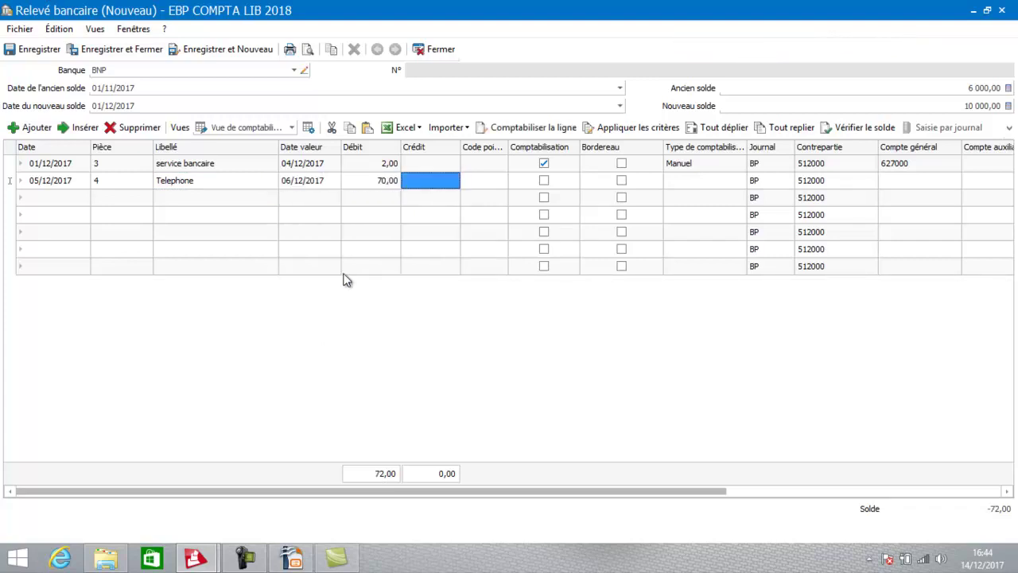
key("Tab")
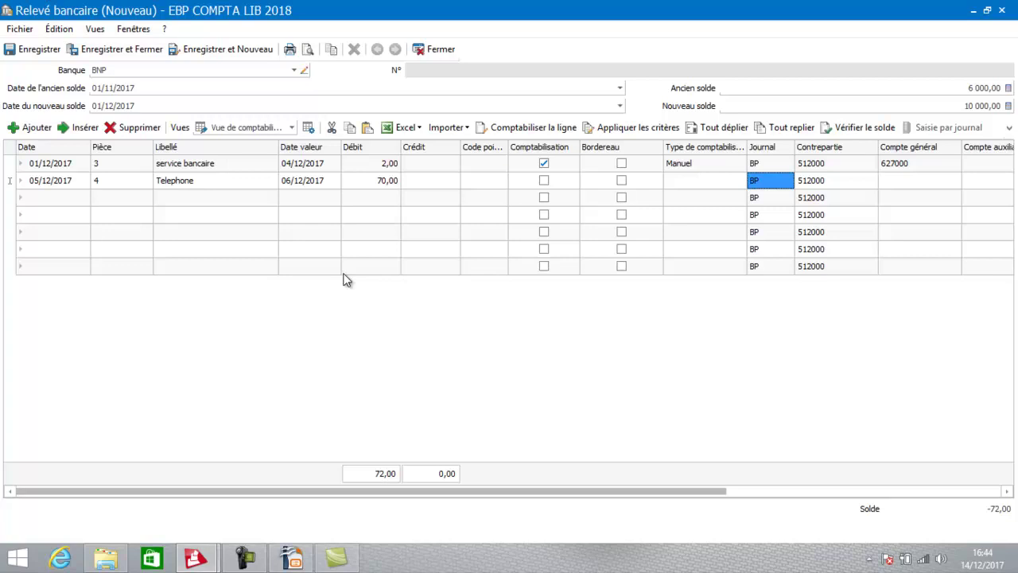
Step: Search for 626 in the "Telephone" line's general account field and select account 626100, Téléphone fixe orange
left_click(688, 183)
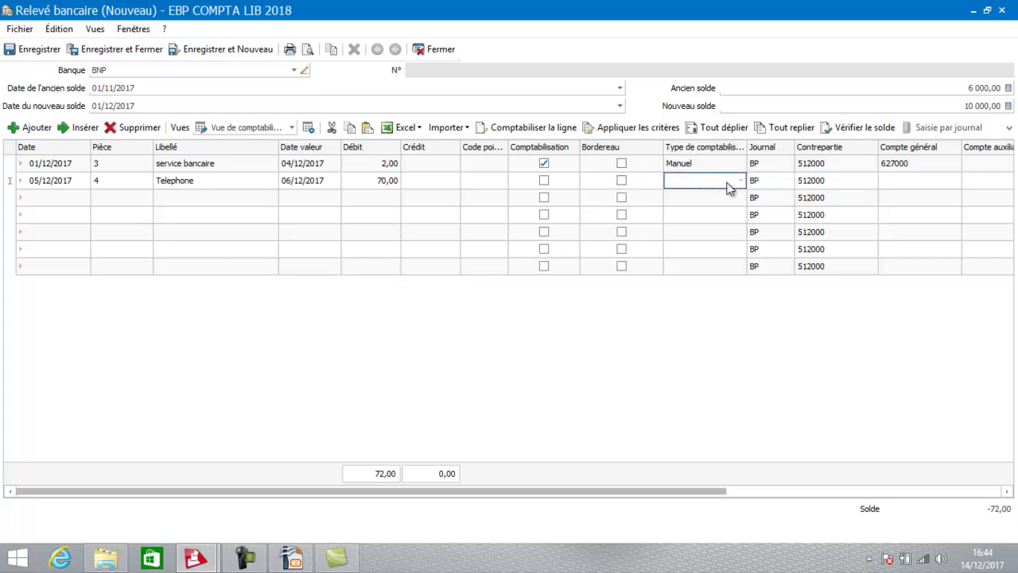
key("Tab")
key("Tab")
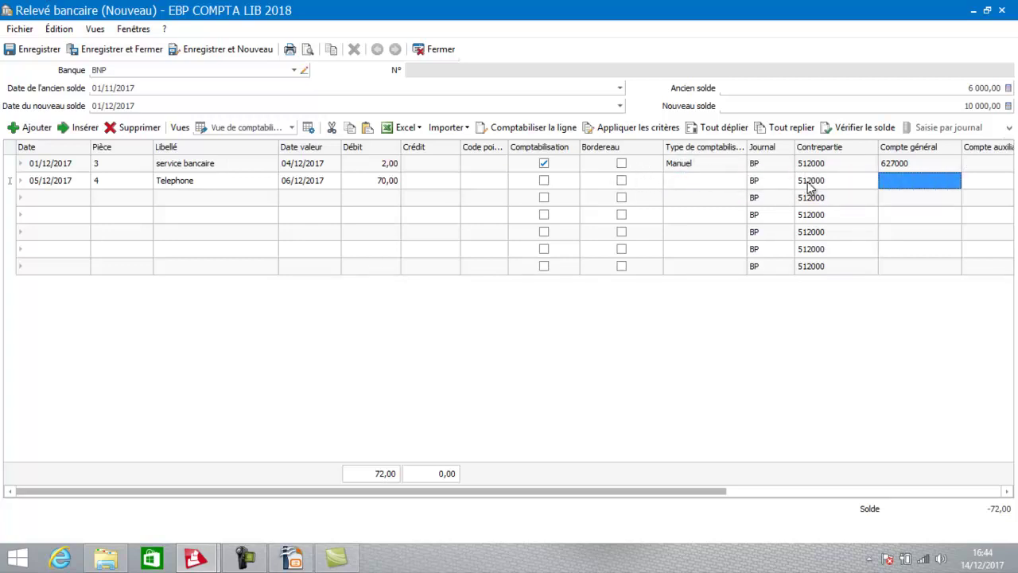
type("626")
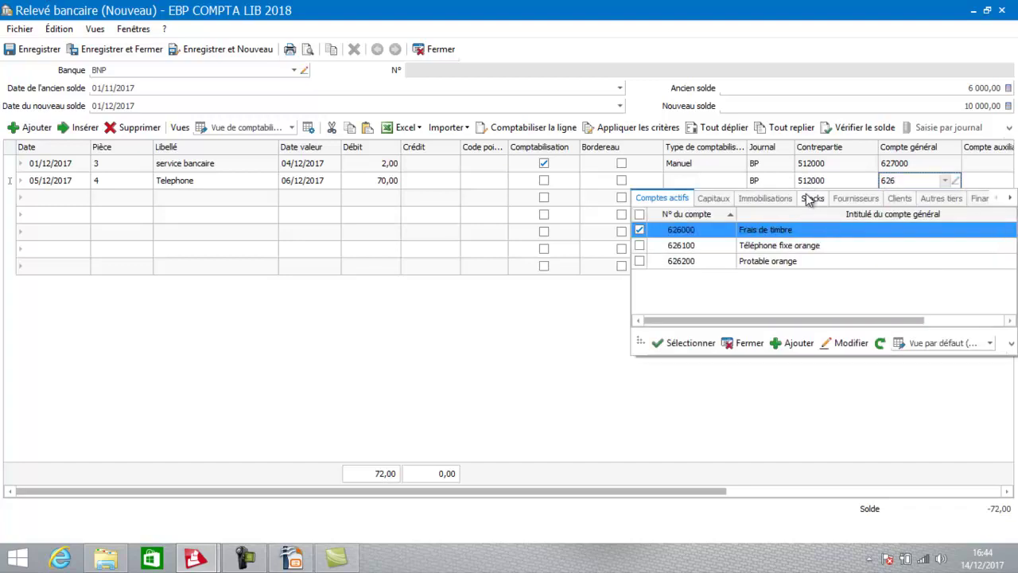
left_click(789, 248)
key("Tab")
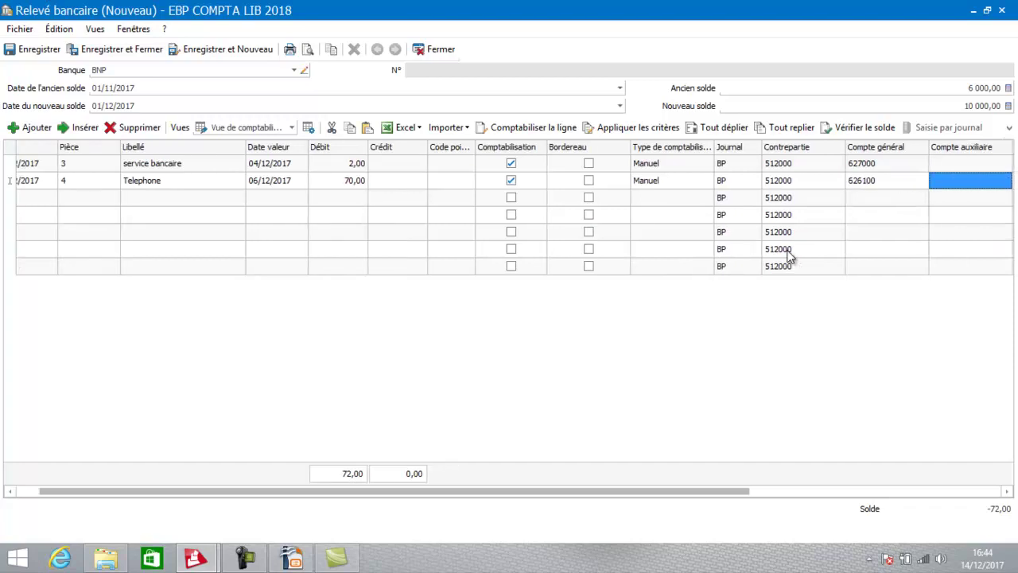
Step: Search for 44566 in the "Telephone" line's TVA field and assign account 4456610, TVA déductible 20% Débits
key("Tab")
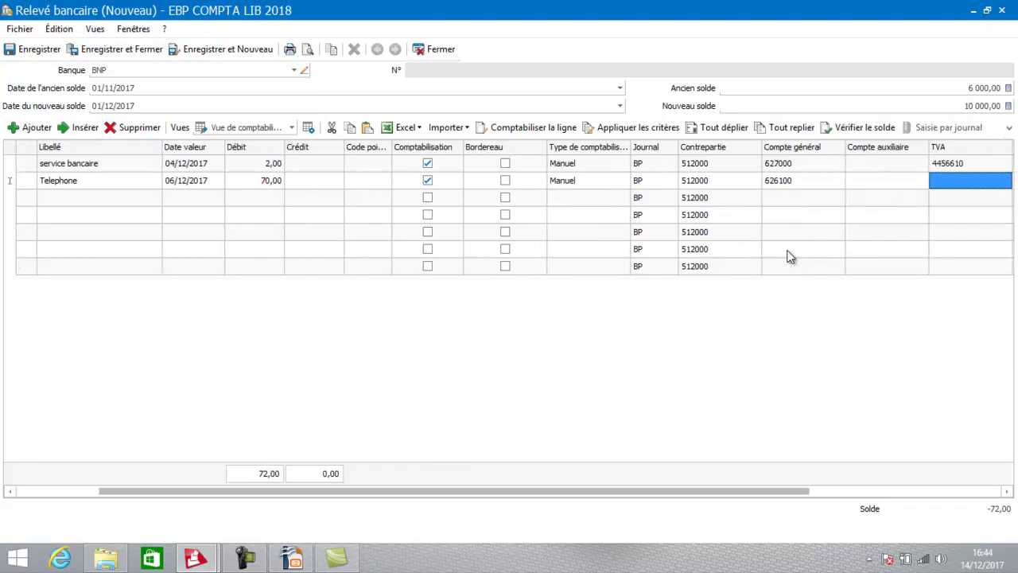
left_click(970, 177)
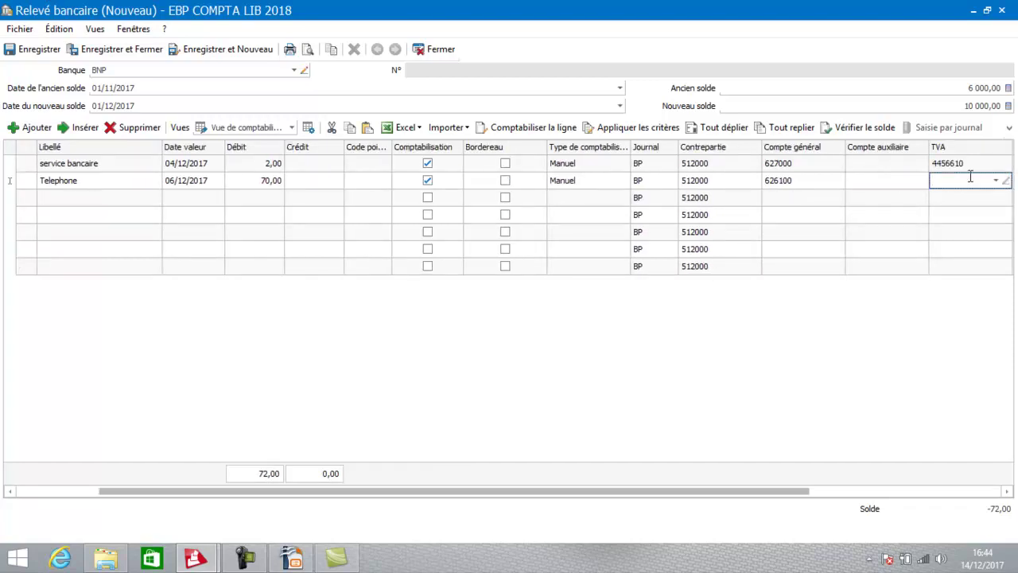
type("44566")
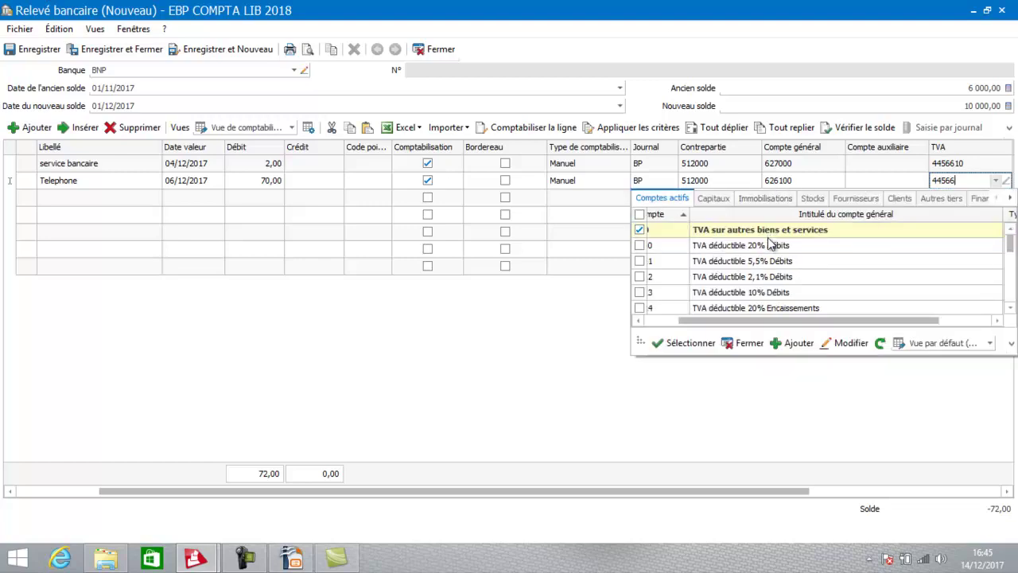
key("Return")
key("Tab")
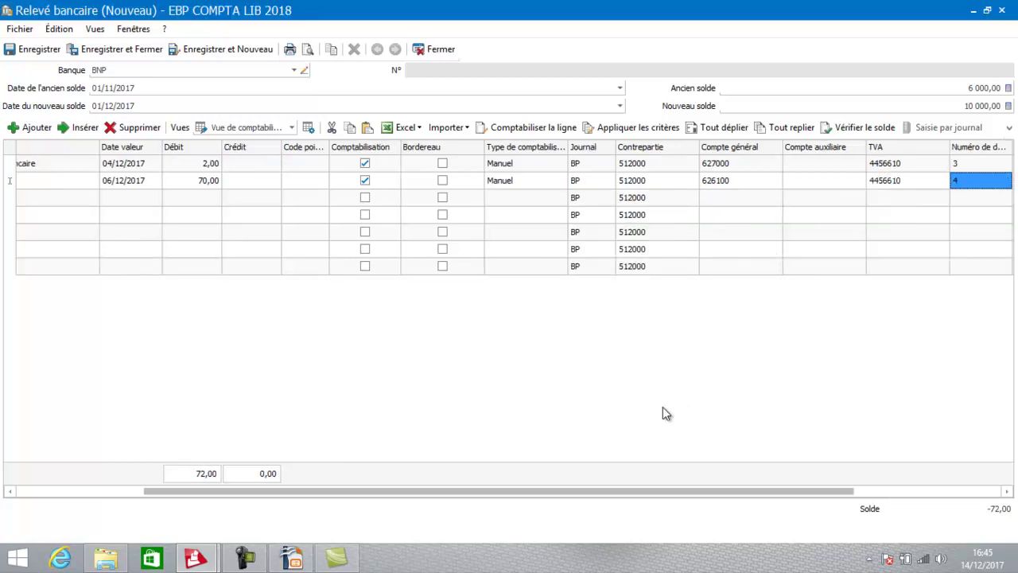
Step: Start a third statement line dated 14/12/2017 with piece number F789
left_click_drag(651, 486, 270, 445)
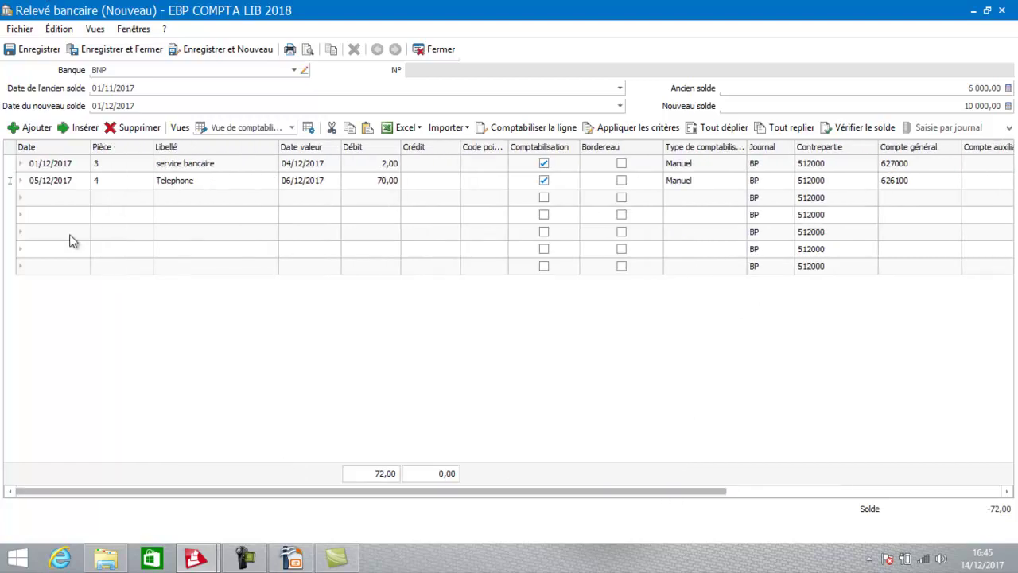
left_click(68, 199)
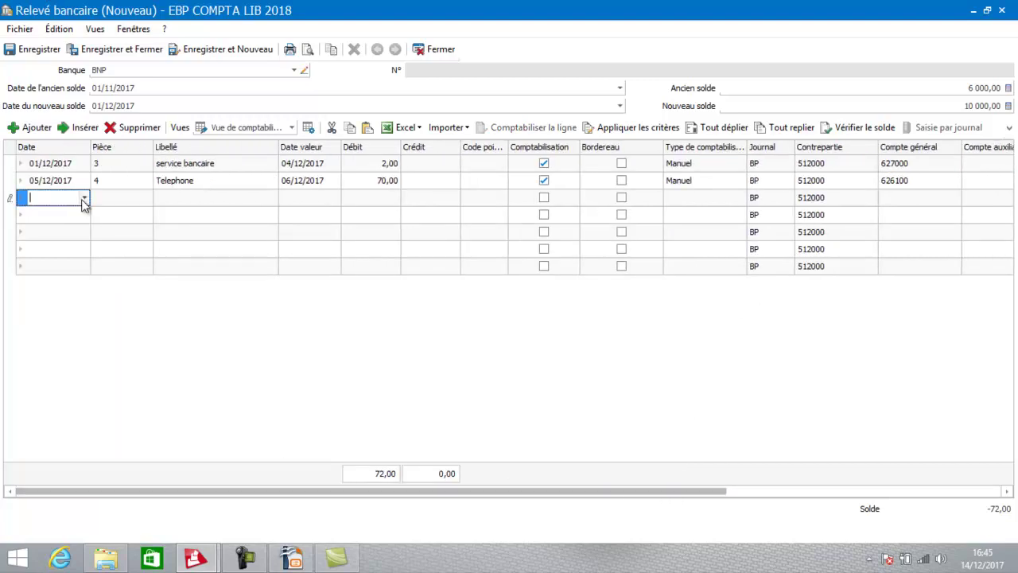
left_click(83, 199)
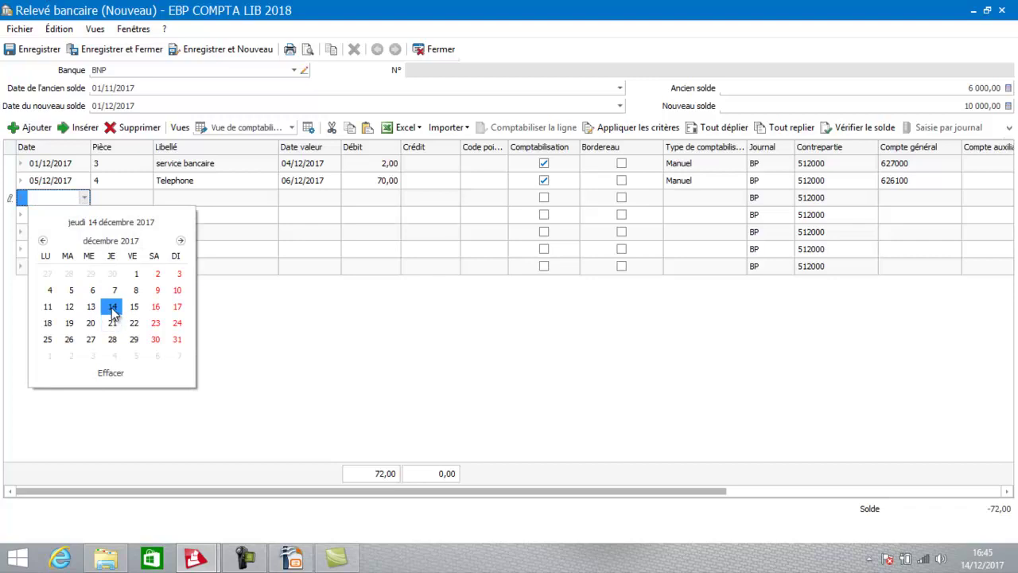
left_click(112, 310)
key("Tab")
type("5")
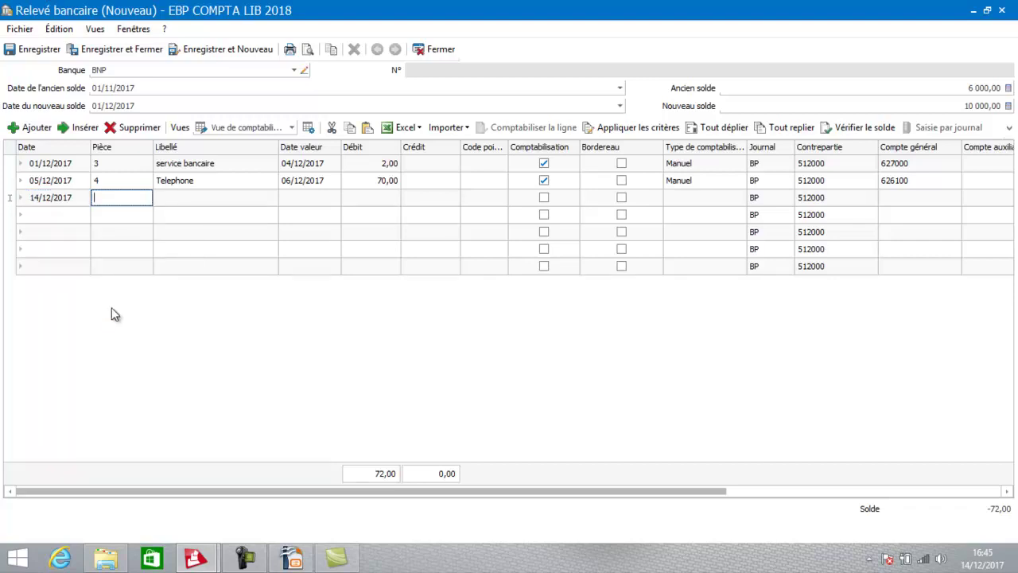
type("F789")
key("Tab")
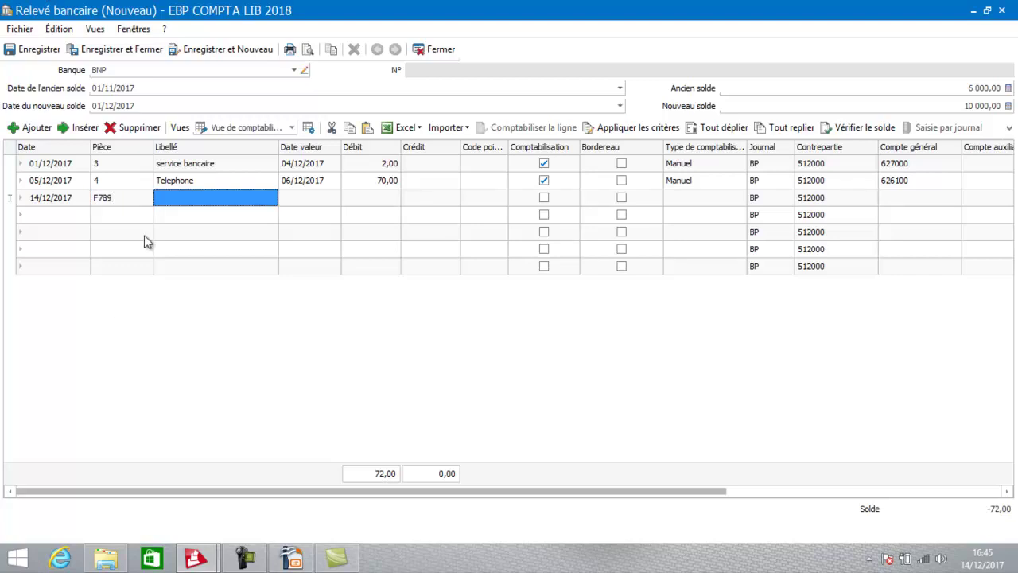
Step: Label the third line "Formation ebp" followed by the customer's name, and set its value date to 15/12/2017
left_click(201, 199)
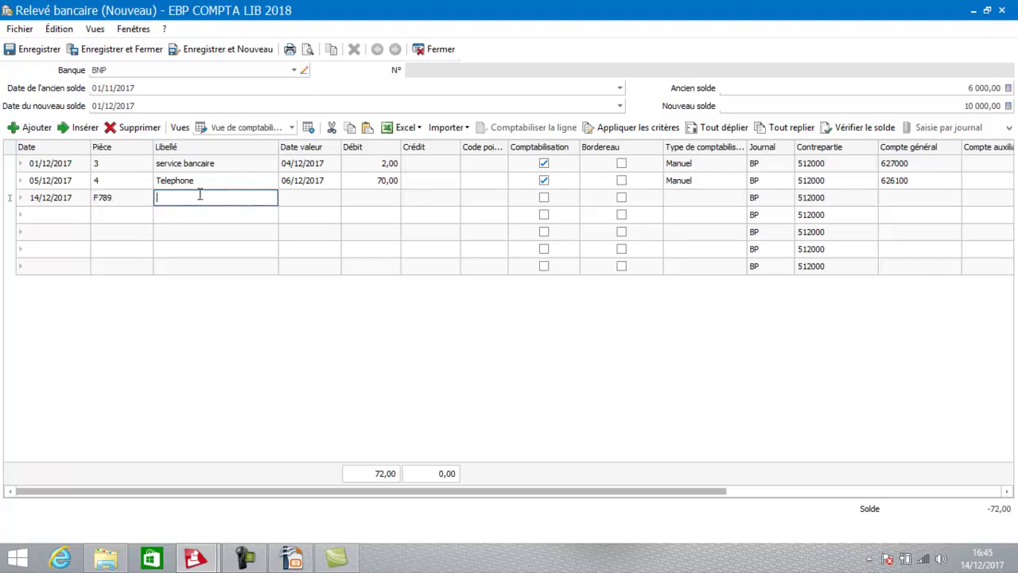
type("Formation ebp mercier")
key("Tab")
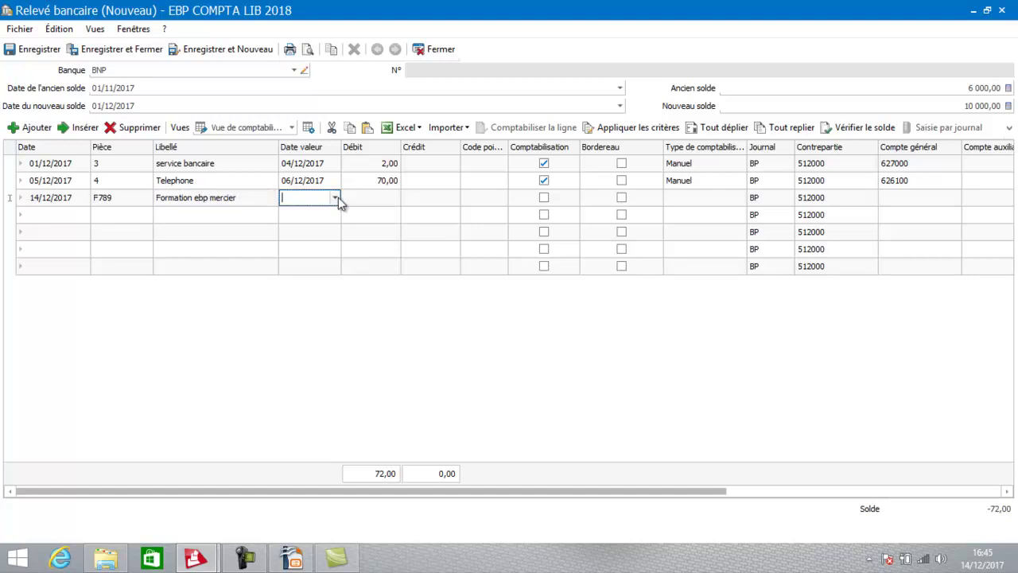
left_click(335, 197)
left_click(386, 306)
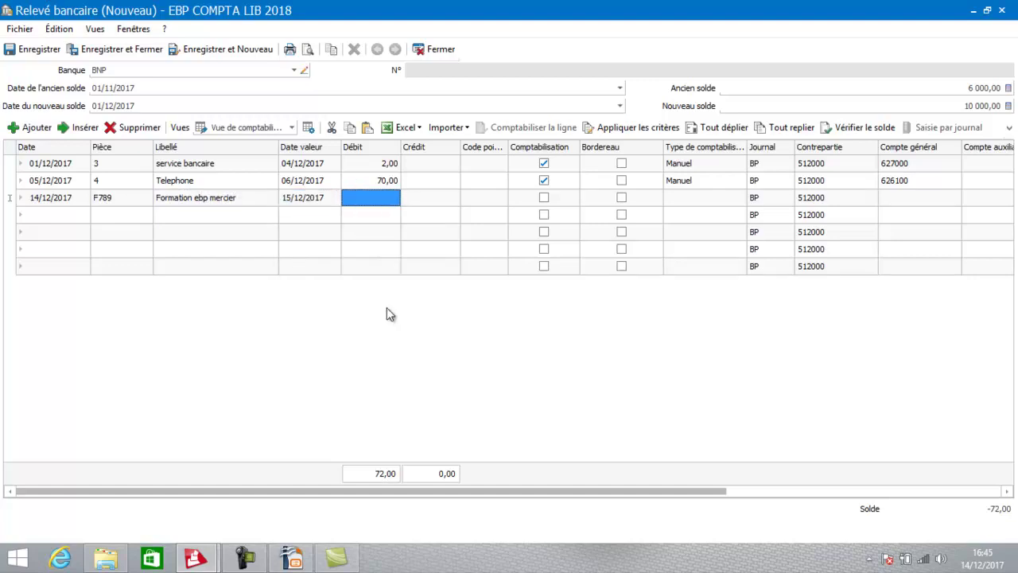
Step: Leave the training line's debit empty and enter a credit of 400
key("Return")
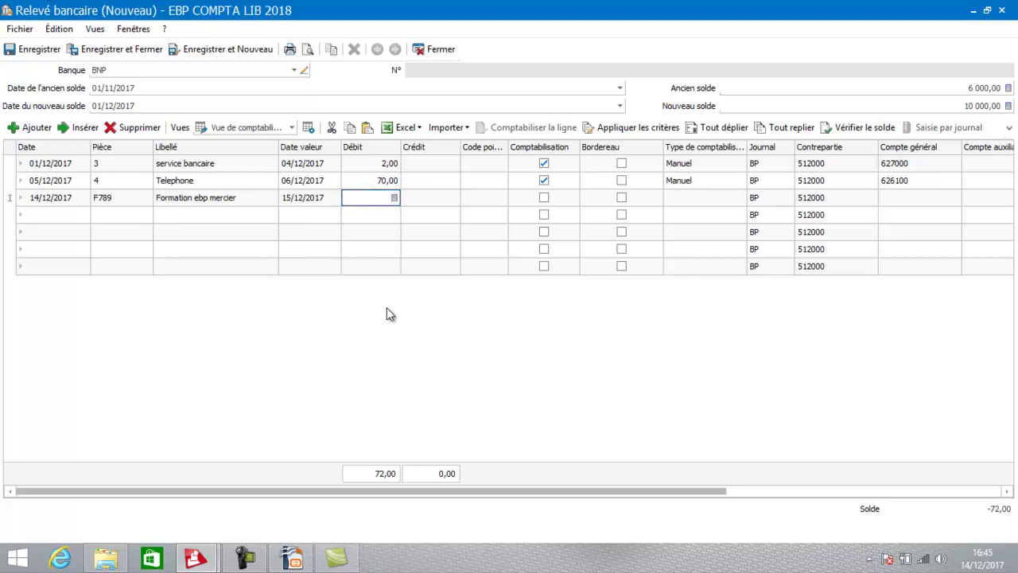
left_click(424, 204)
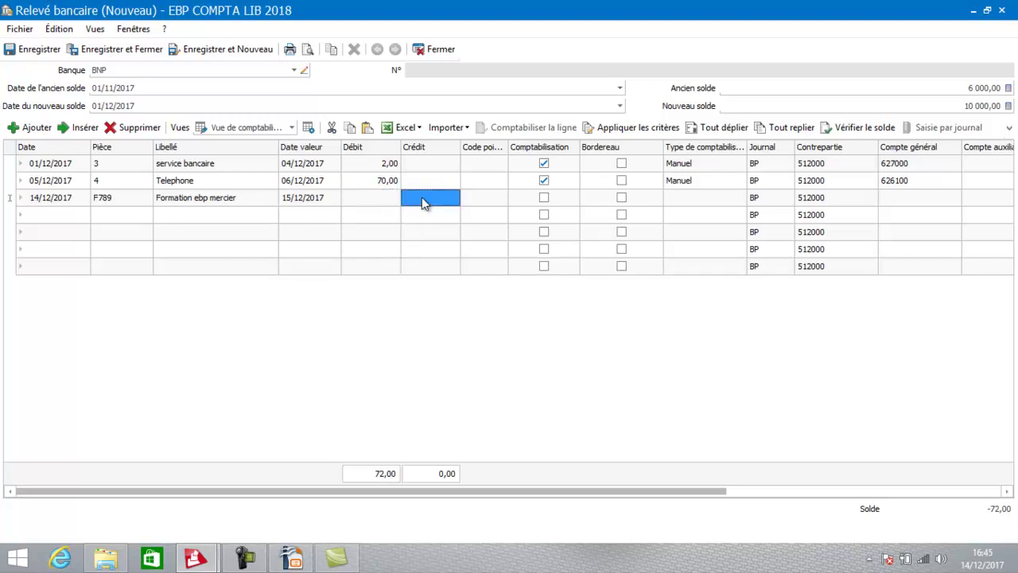
type("400")
key("Return")
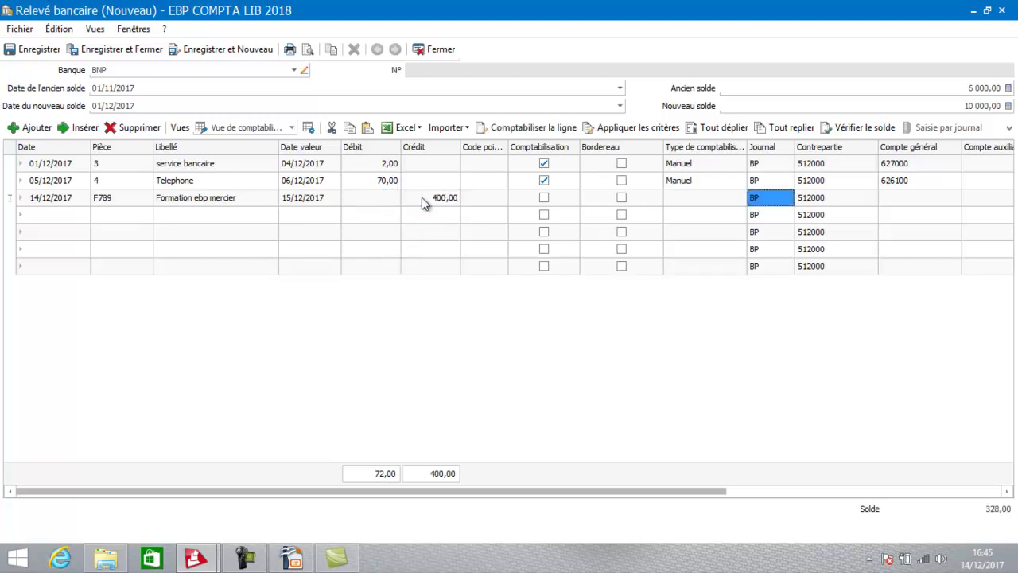
Step: Search for 706 in the training line's general account field and select account 706000
left_click(925, 201)
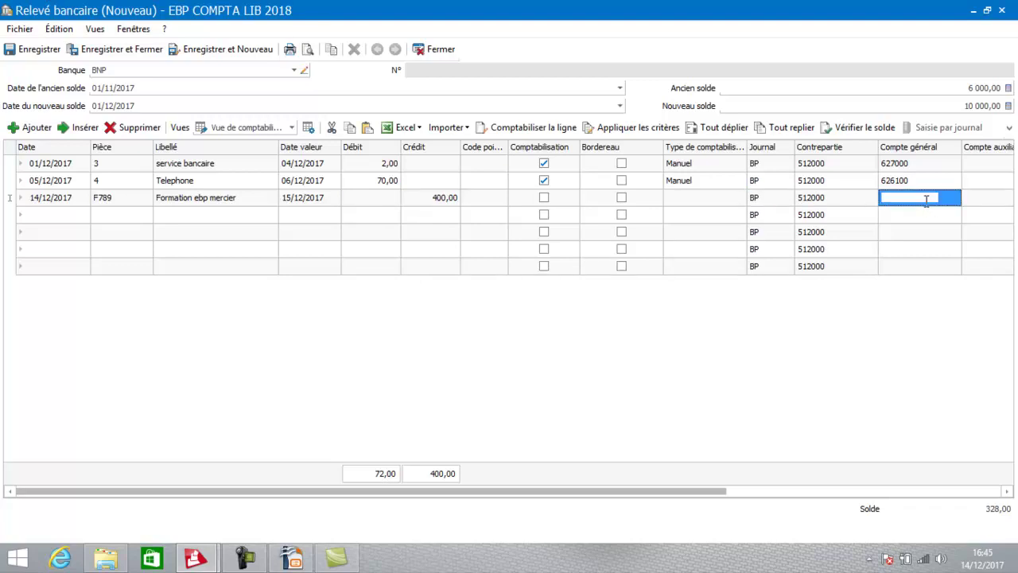
left_click(945, 198)
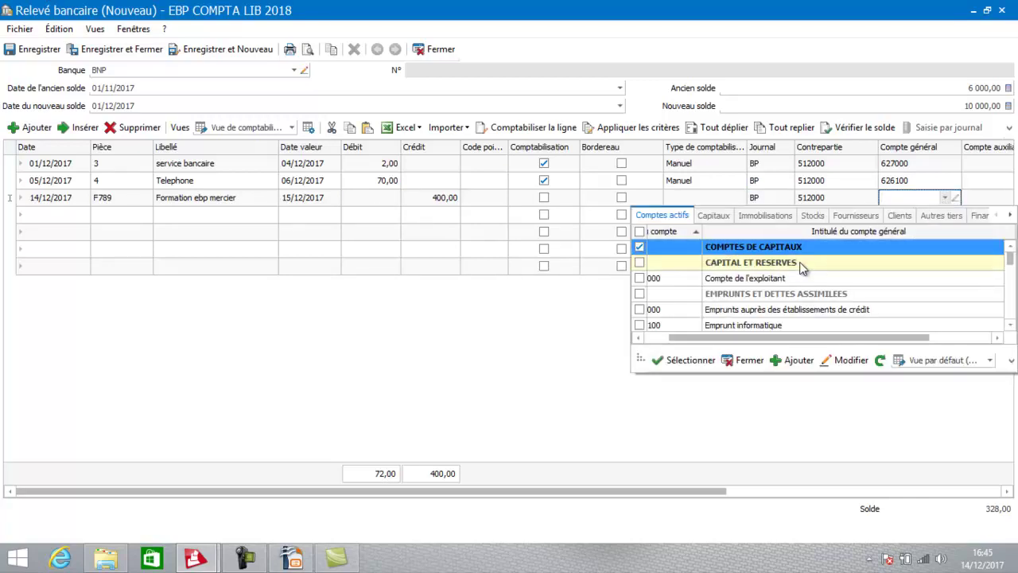
type("706")
left_click(768, 254)
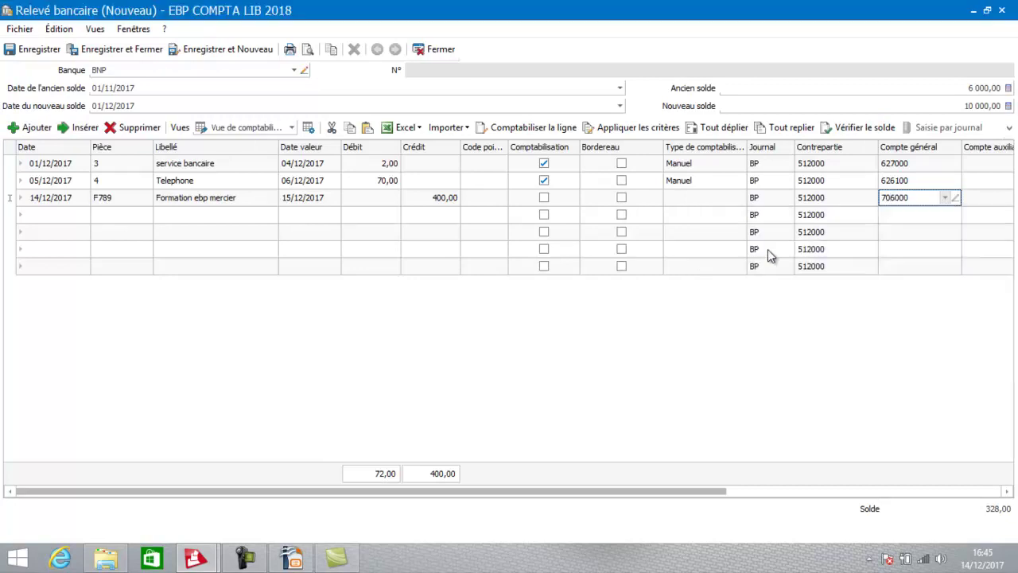
Step: Search for 44571 in the training line's VAT account field and select 4457110, TVA collectée 20% Débits
key("Tab")
key("Tab")
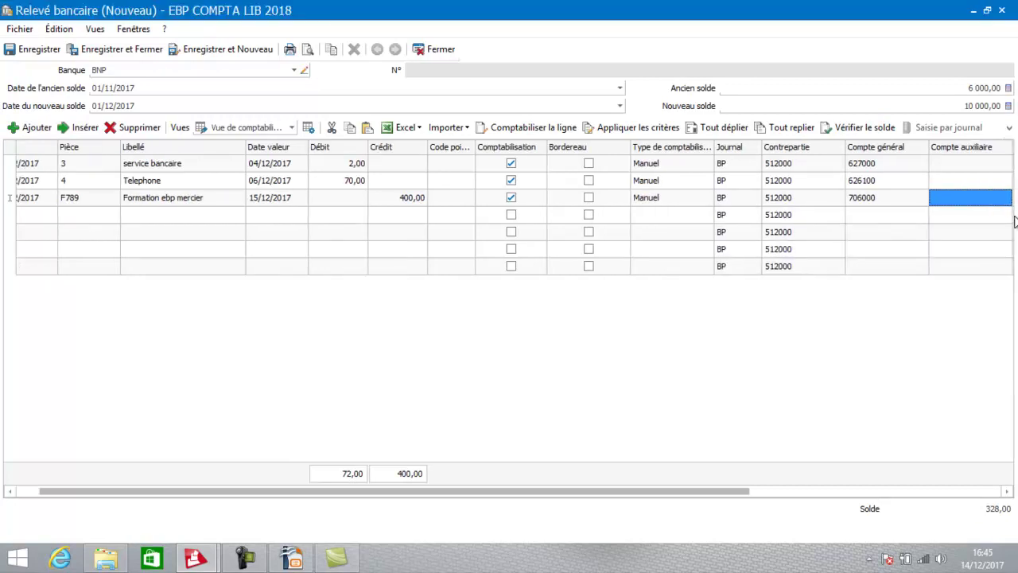
left_click(950, 199)
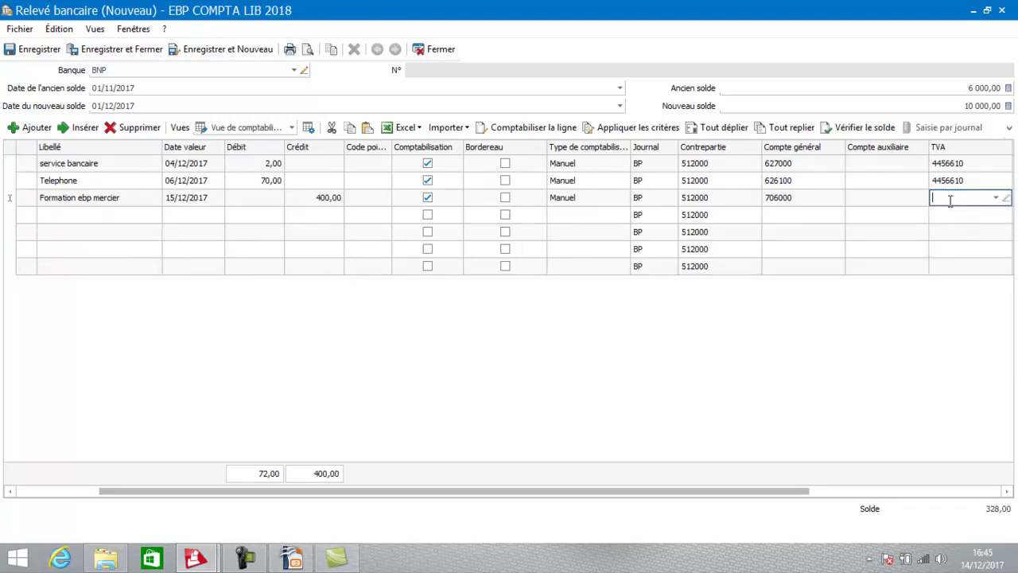
type("44571")
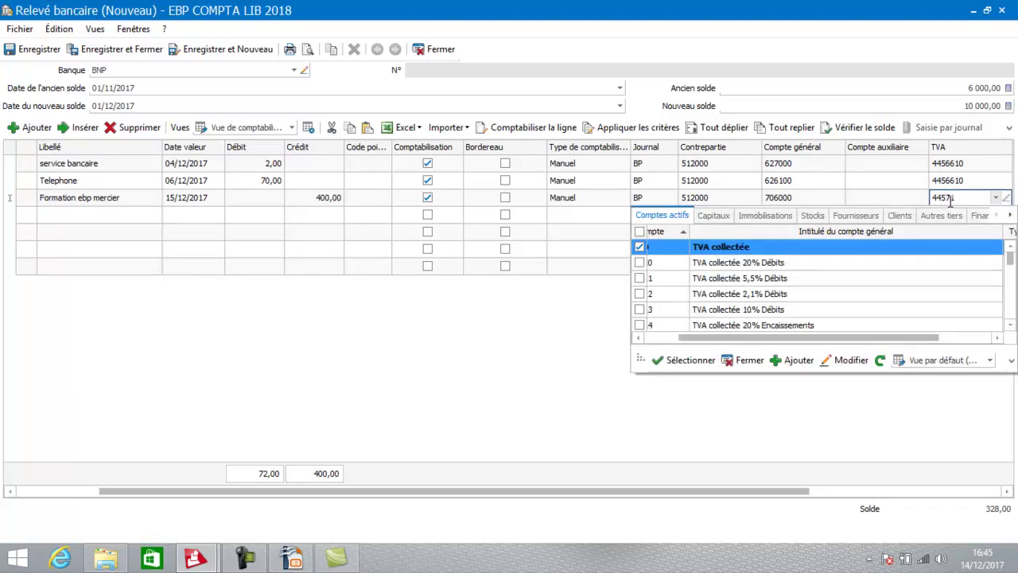
left_click(765, 263)
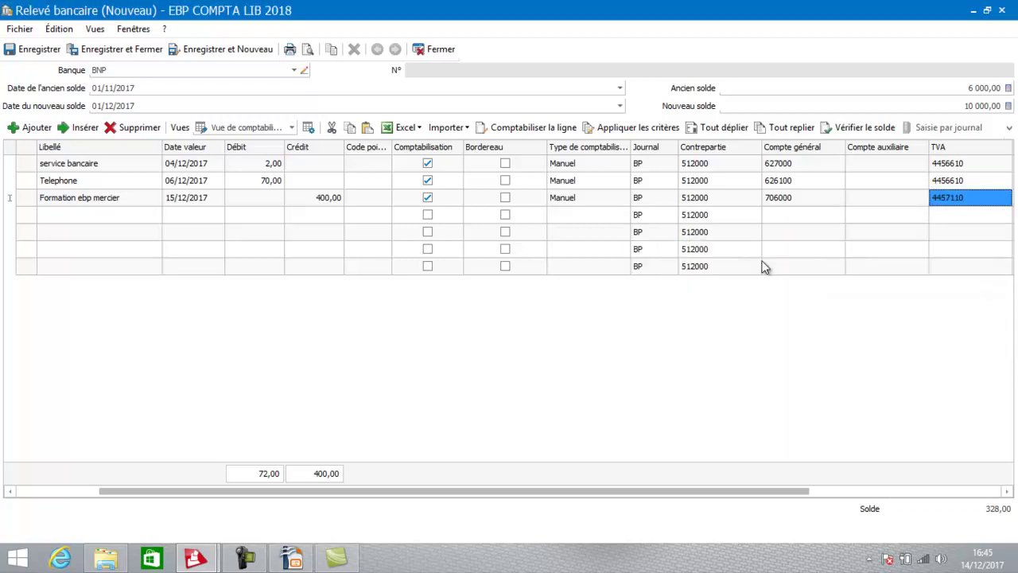
Step: Enter F789 as the training line's document number and keep Chèque as its payment method
key("Tab")
type("F789")
key("Tab")
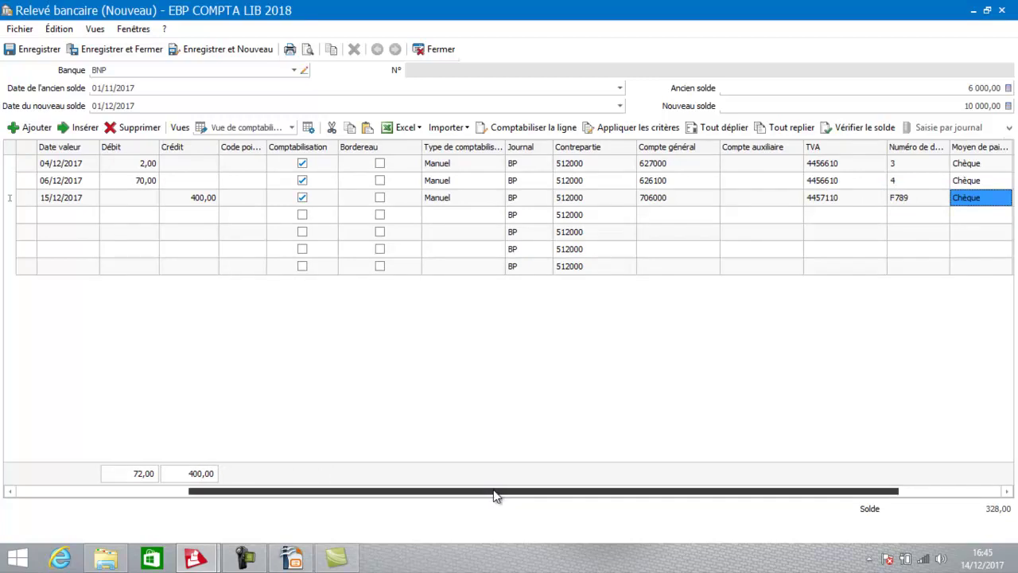
Step: Save and close the bank statement, confirm posting its three new lines, and select the BNP statement in the list
left_click_drag(493, 499, 215, 477)
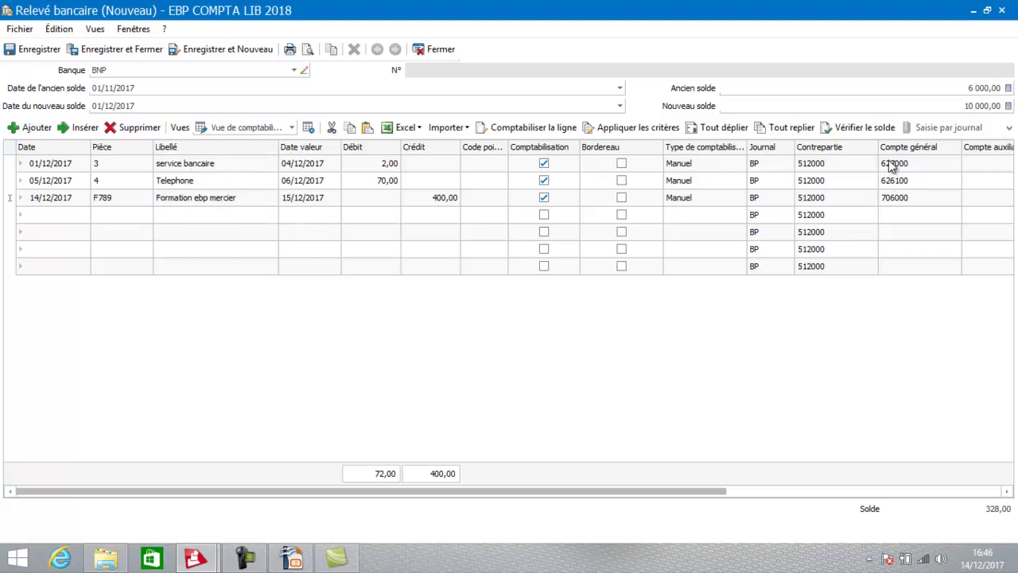
left_click(124, 49)
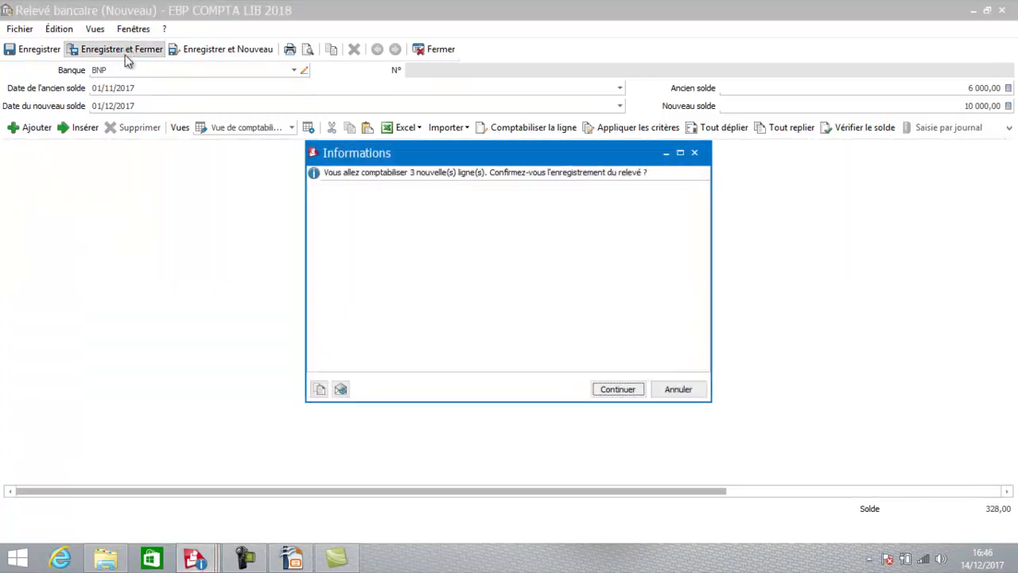
left_click(621, 389)
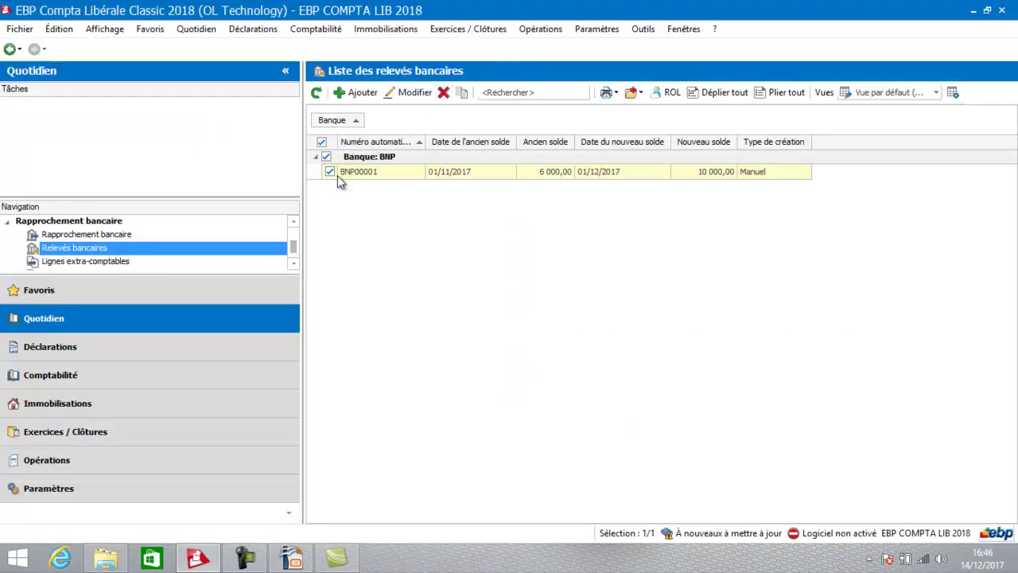
left_click(337, 175)
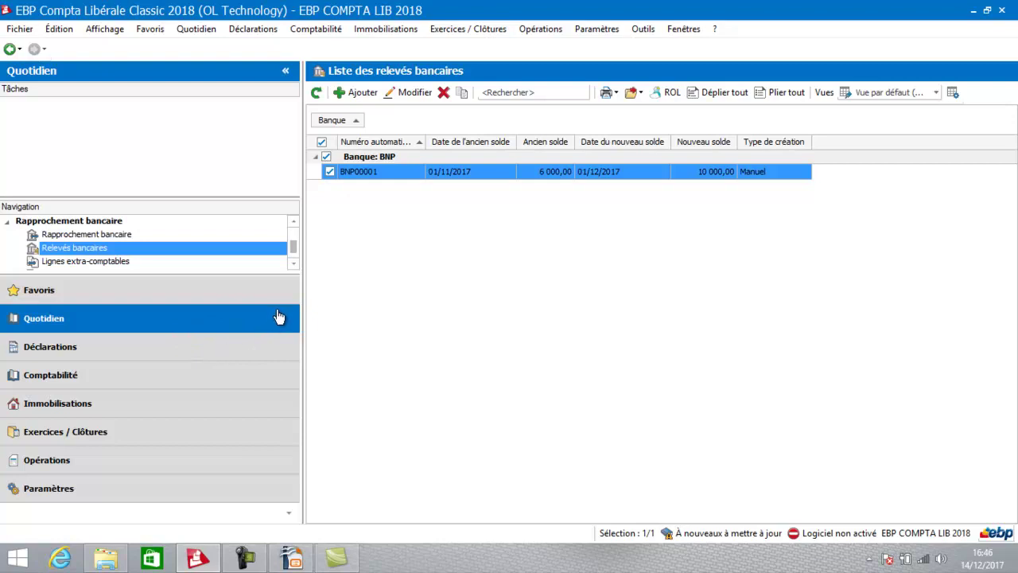
Step: Go to the accounting section's entry by journal and open the BP journal for novembre 2017
left_click(188, 384)
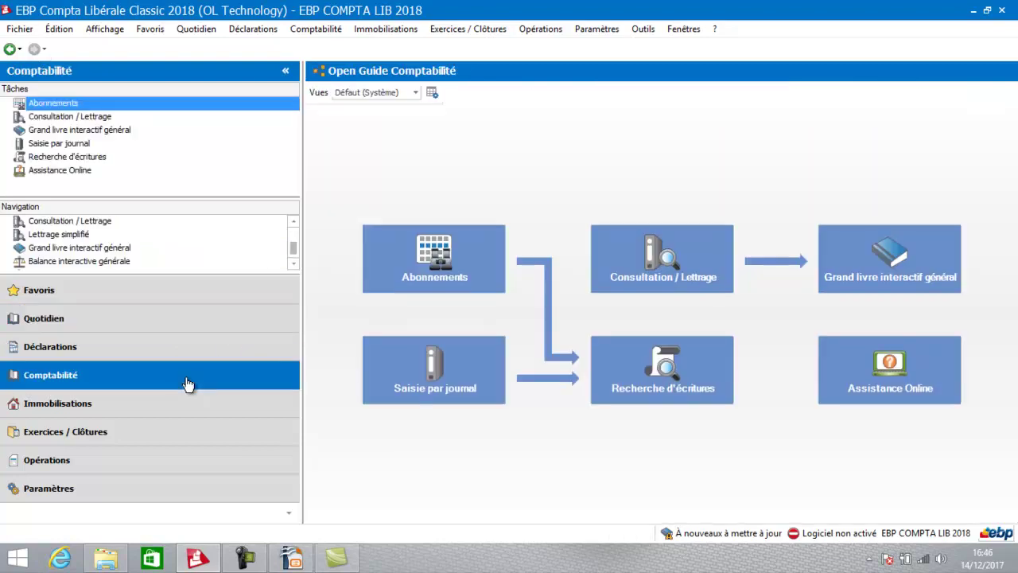
left_click(464, 373)
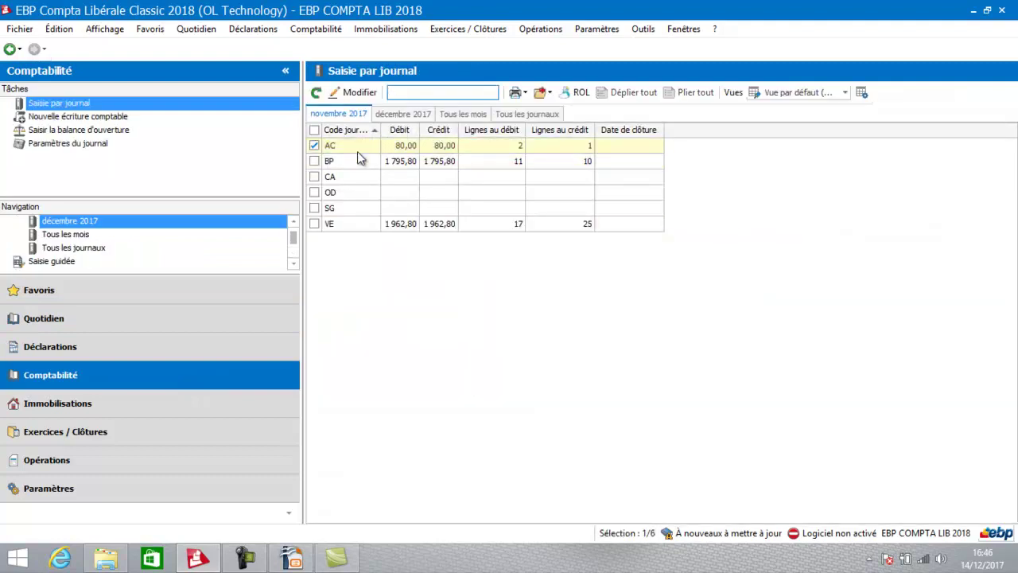
left_click(362, 162)
double_click(362, 163)
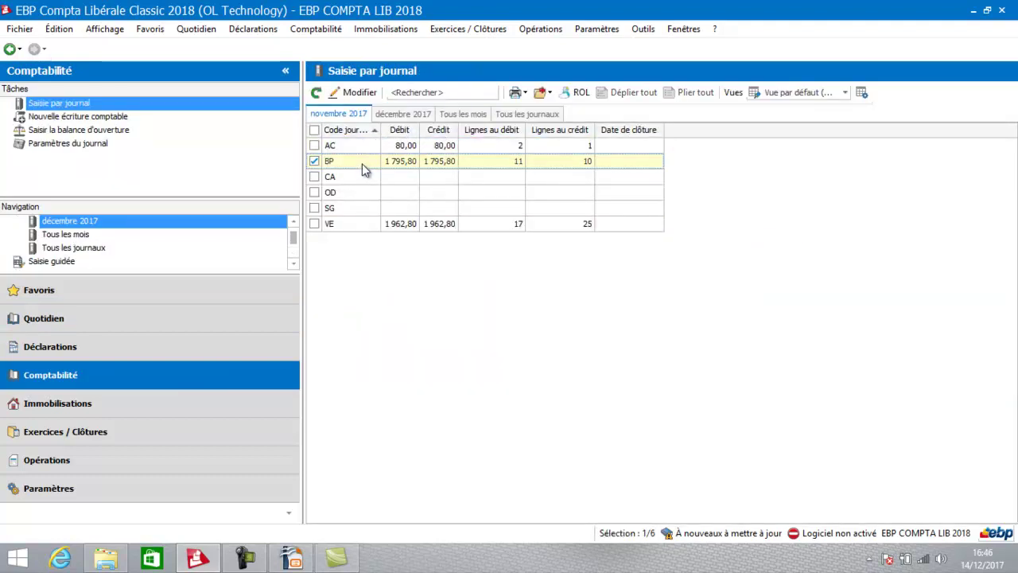